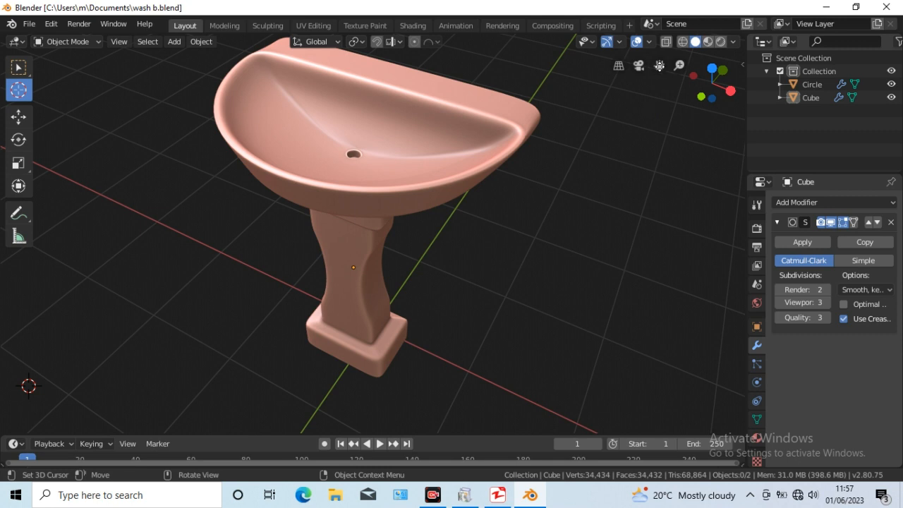
Examine the finished washbasin and pedestal model from all sides.
{"action": "left_click_drag", "start_coordinate": [660, 65], "coordinate": [610, 125]}
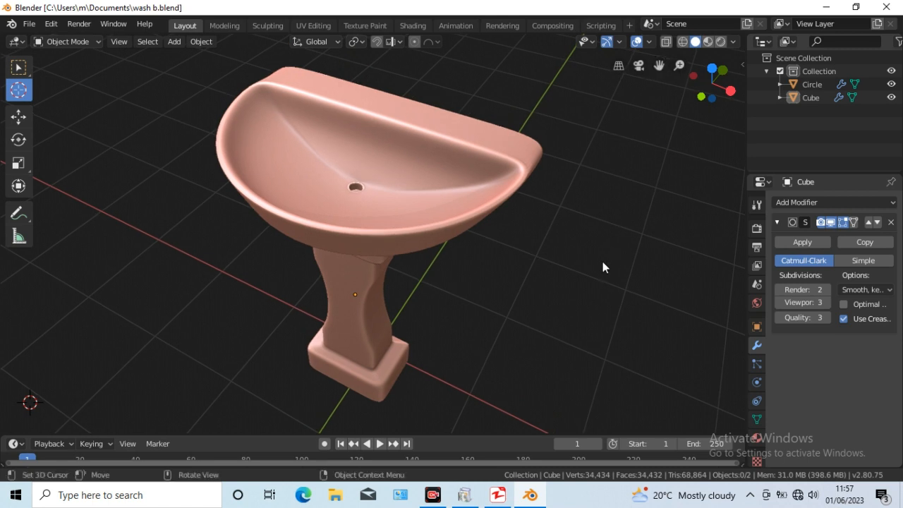
{"action": "key", "text": "KP_4"}
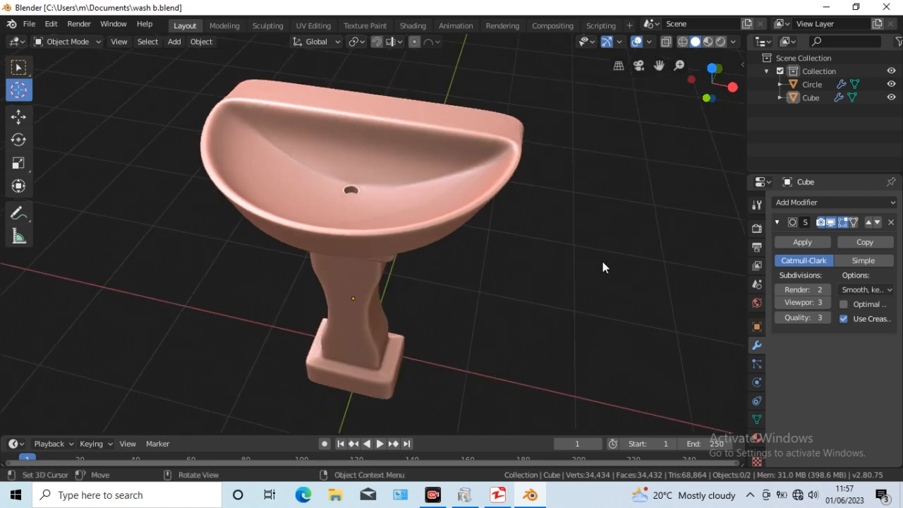
{"action": "key", "text": "KP_4"}
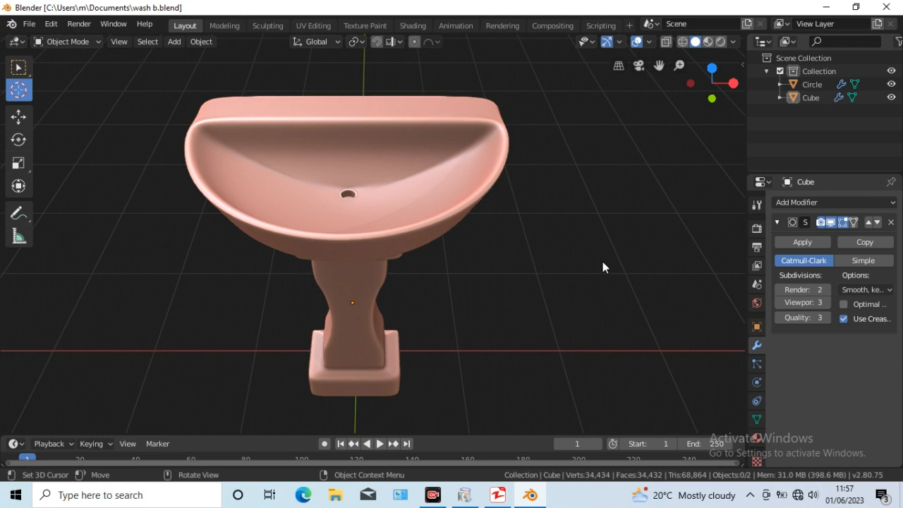
{"action": "key", "text": "KP_4"}
{"action": "key", "text": "KP_4"}
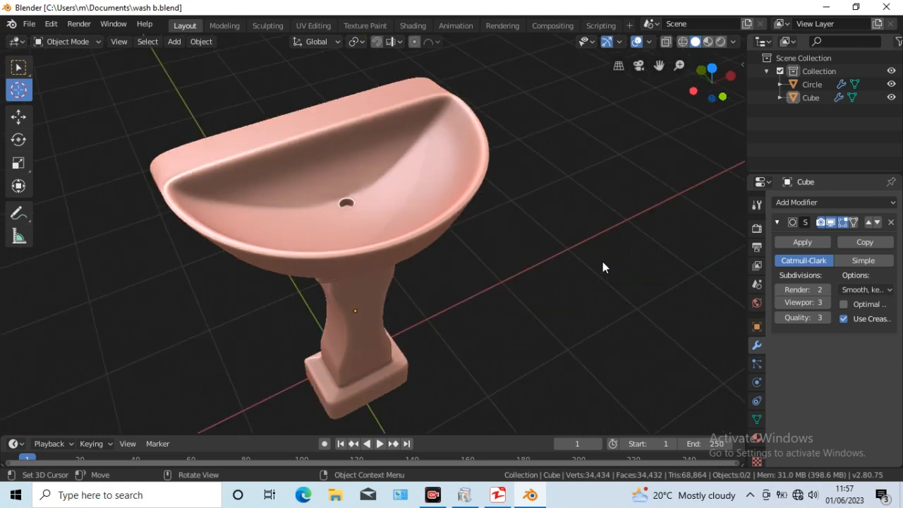
{"action": "key", "text": "KP_4"}
{"action": "key", "text": "KP_4"}
{"action": "key", "text": "KP_4"}
{"action": "key", "text": "KP_4"}
{"action": "key", "text": "KP_4"}
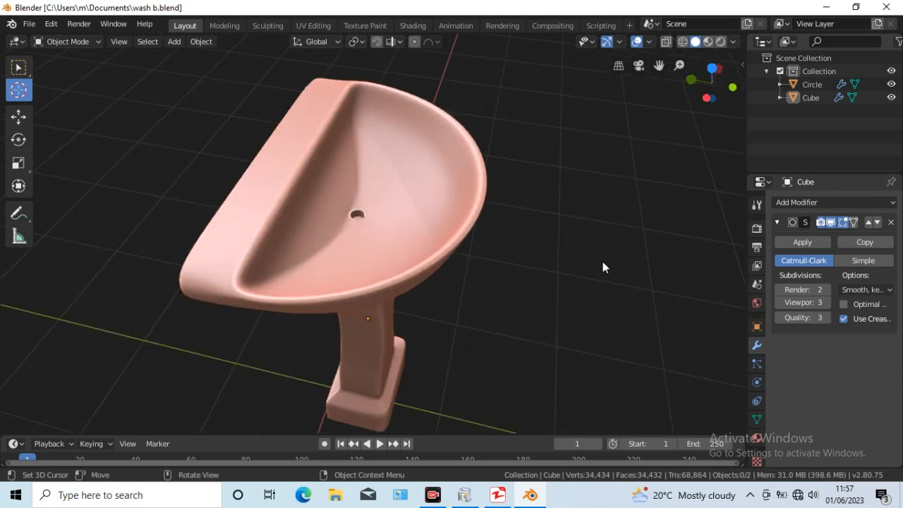
{"action": "key", "text": "KP_4"}
{"action": "key", "text": "KP_4"}
{"action": "key", "text": "KP_4"}
{"action": "key", "text": "KP_4"}
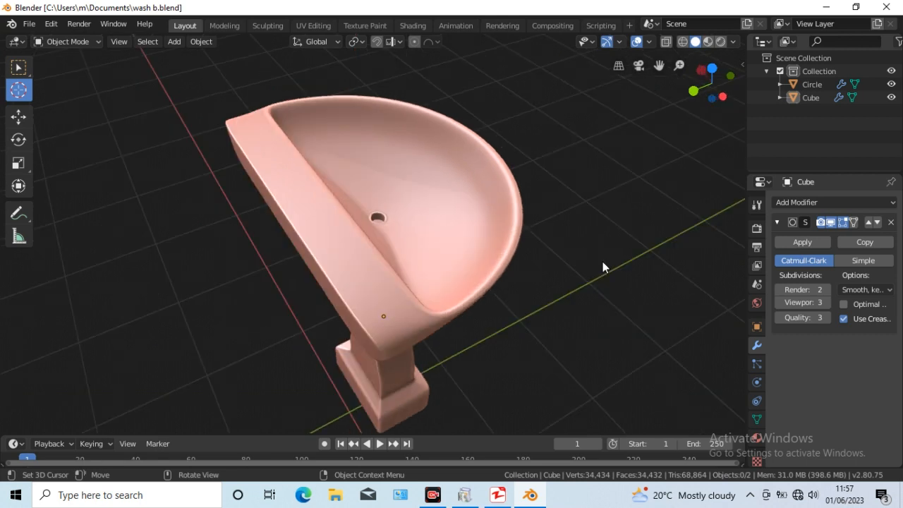
{"action": "key", "text": "KP_4"}
{"action": "key", "text": "KP_4"}
{"action": "key", "text": "KP_4"}
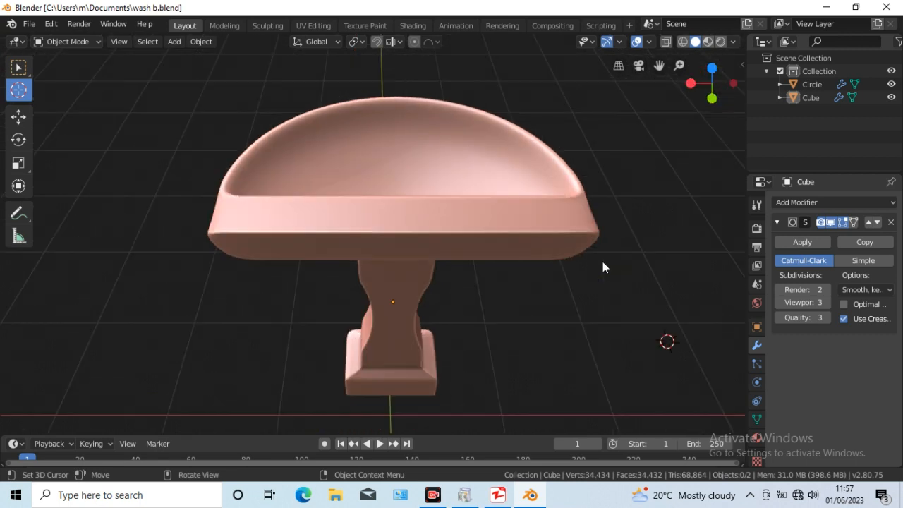
{"action": "key", "text": "KP_4"}
{"action": "key", "text": "KP_4"}
{"action": "key", "text": "KP_4"}
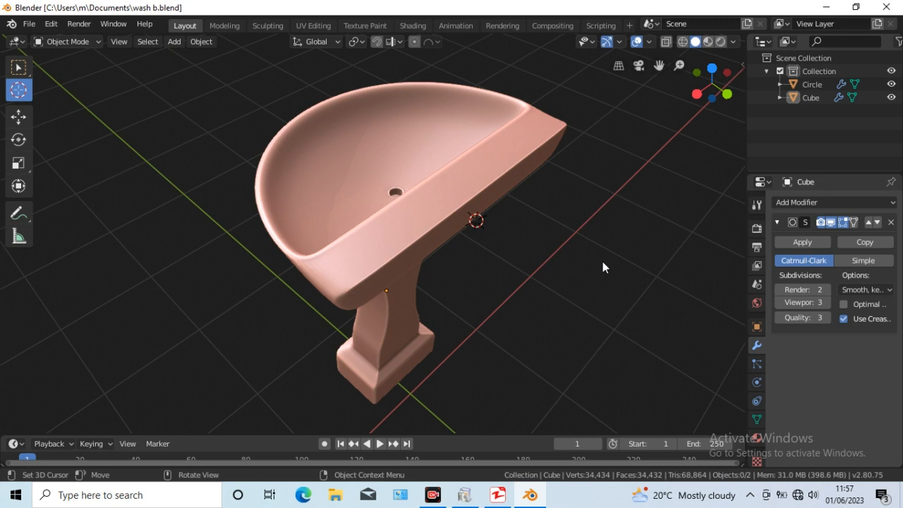
{"action": "key", "text": "KP_8"}
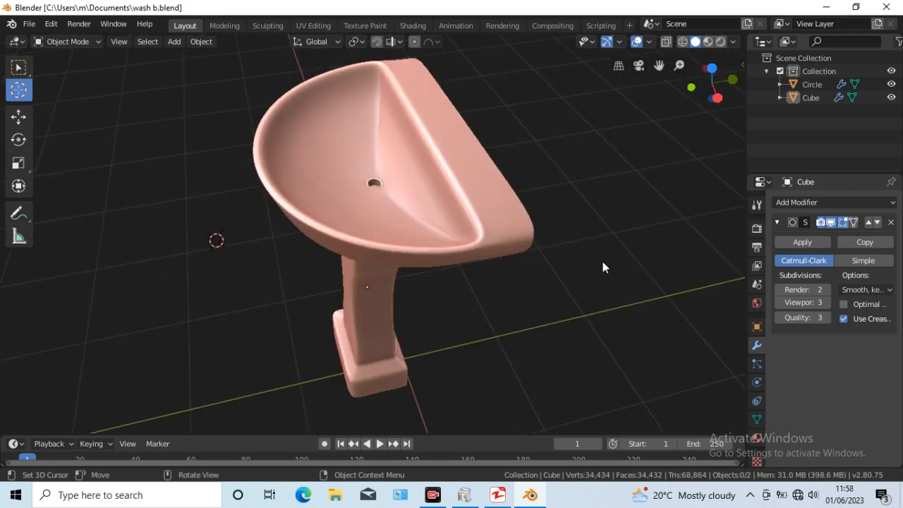
{"action": "key", "text": "KP_4"}
{"action": "key", "text": "KP_4"}
{"action": "key", "text": "KP_4"}
{"action": "key", "text": "KP_4"}
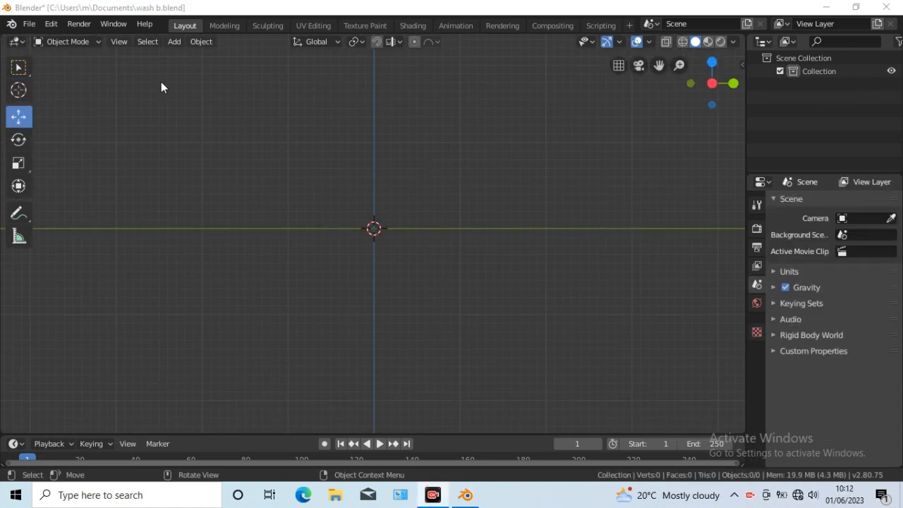
Add a mesh circle with 12 vertices at the origin, seen from above.
{"action": "left_click", "coordinate": [174, 41]}
{"action": "mouse_move", "coordinate": [212, 57]}
{"action": "left_click", "coordinate": [308, 84]}
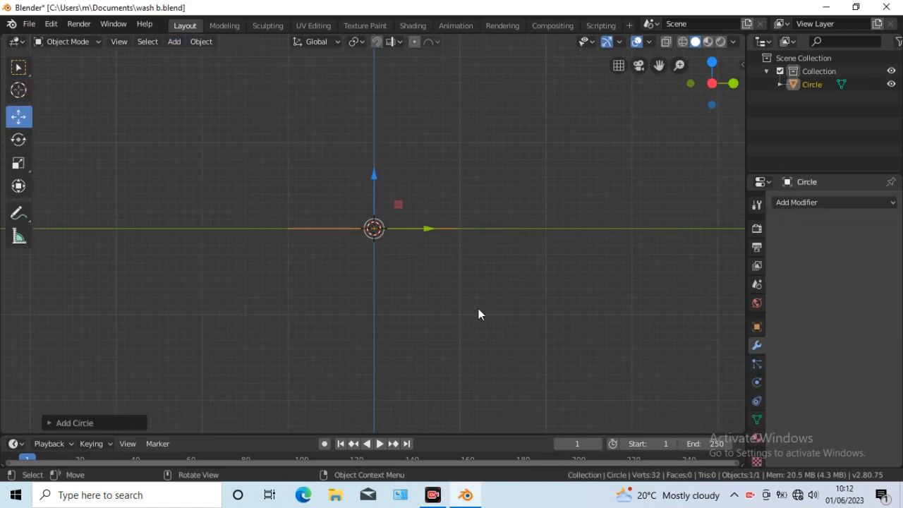
{"action": "key", "text": "KP_7"}
{"action": "left_click", "coordinate": [47, 423]}
{"action": "left_click", "coordinate": [178, 278]}
{"action": "type", "text": "12"}
{"action": "key", "text": "Return"}
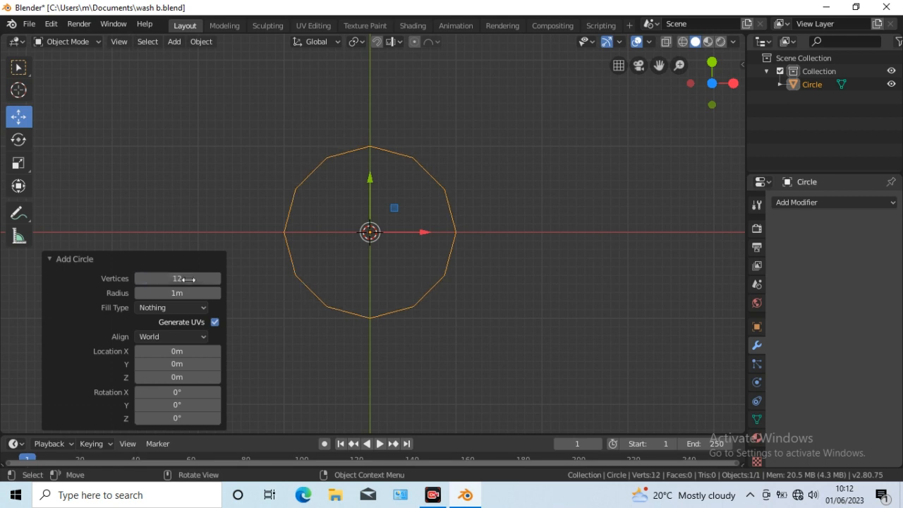
{"action": "left_click", "coordinate": [49, 258]}
In Edit Mode, pull the circle's topmost vertex down along Y with proportional editing so the upper arc flattens.
{"action": "key", "text": "Tab"}
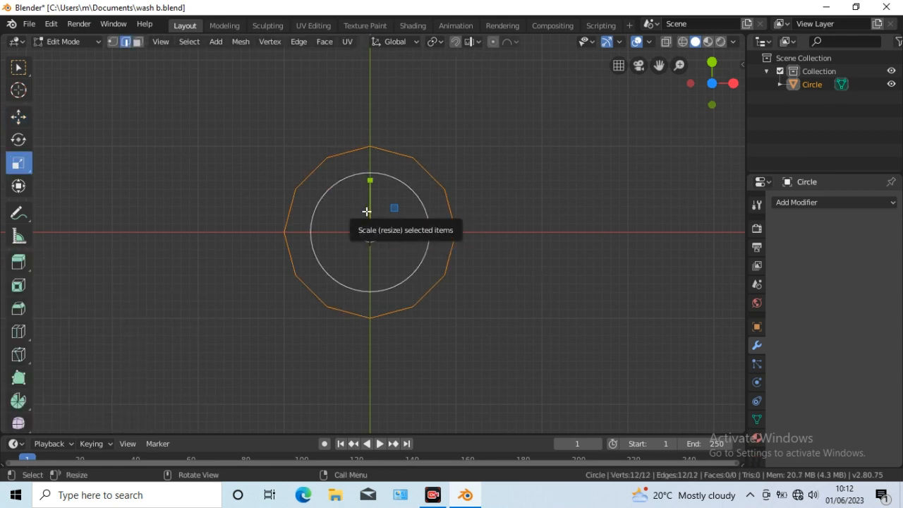
{"action": "left_click", "coordinate": [18, 67]}
{"action": "left_click", "coordinate": [112, 42]}
{"action": "left_click", "coordinate": [369, 147]}
{"action": "left_click", "coordinate": [19, 116]}
{"action": "left_click", "coordinate": [494, 41]}
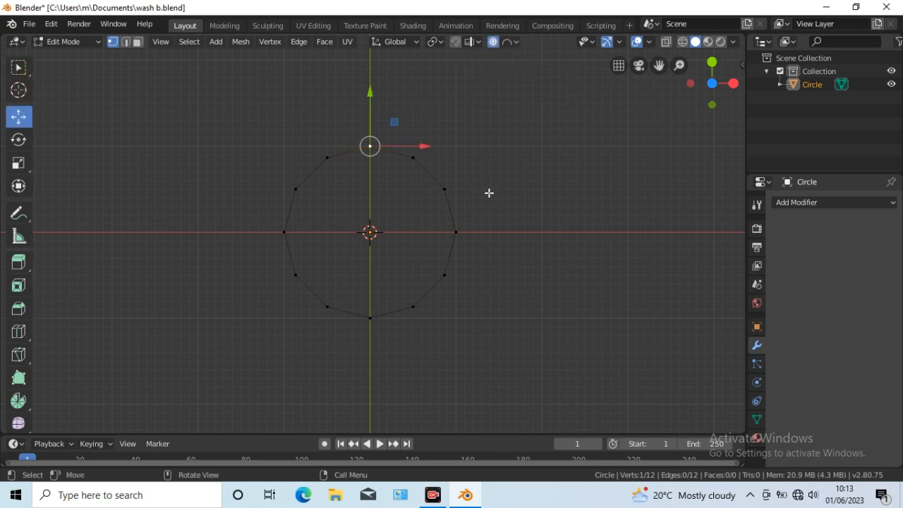
{"action": "key", "text": "g"}
{"action": "scroll", "coordinate": [488, 192], "scroll_direction": "down", "scroll_amount": 20}
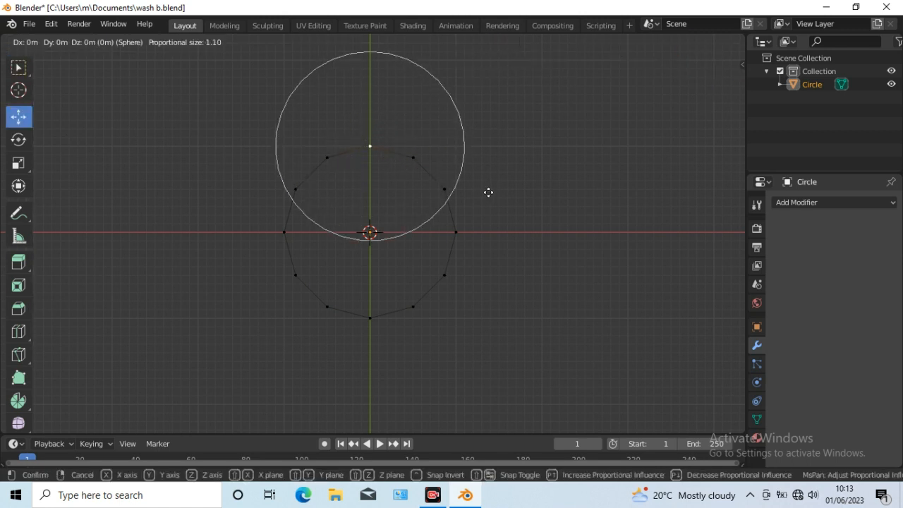
{"action": "left_click", "coordinate": [488, 192]}
{"action": "left_click_drag", "start_coordinate": [370, 115], "coordinate": [373, 156]}
Move the remaining upper vertices down onto the X axis to give the outline a straight back edge.
{"action": "scroll", "coordinate": [578, 258], "scroll_direction": "up", "scroll_amount": 6}
{"action": "left_click", "coordinate": [142, 178]}
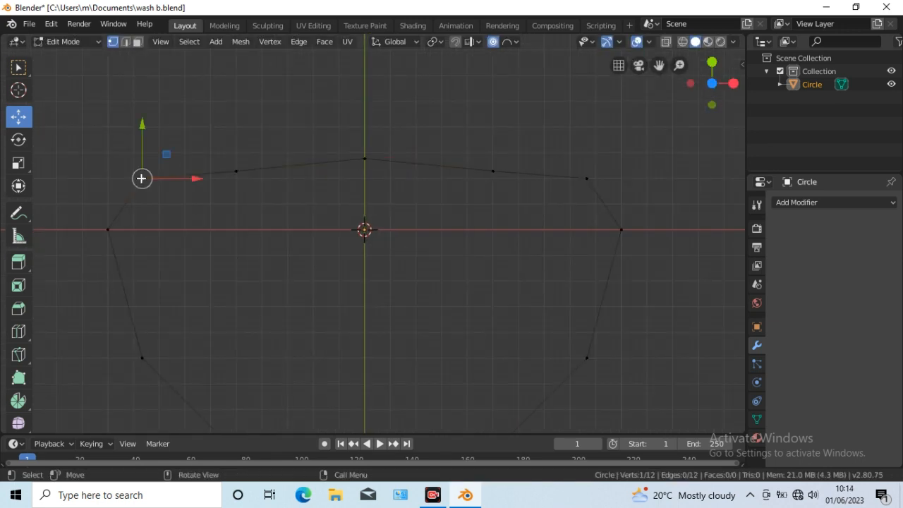
{"action": "left_click", "coordinate": [586, 177], "text": "ctrl"}
{"action": "left_click_drag", "start_coordinate": [365, 121], "coordinate": [364, 176]}
{"action": "right_click", "coordinate": [365, 133]}
{"action": "left_click", "coordinate": [235, 222]}
{"action": "left_click", "coordinate": [492, 222], "text": "ctrl"}
{"action": "left_click", "coordinate": [143, 229]}
{"action": "left_click", "coordinate": [364, 218]}
Extrude the whole outline and scale it inward to a small drain ring inside the half-round shape.
{"action": "scroll", "coordinate": [472, 165], "scroll_direction": "down", "scroll_amount": 3}
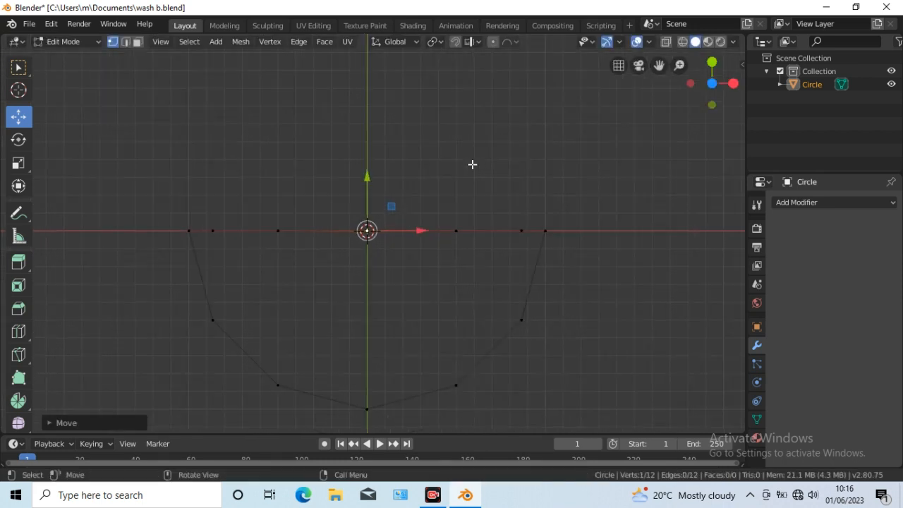
{"action": "key", "text": "a"}
{"action": "key", "text": "w"}
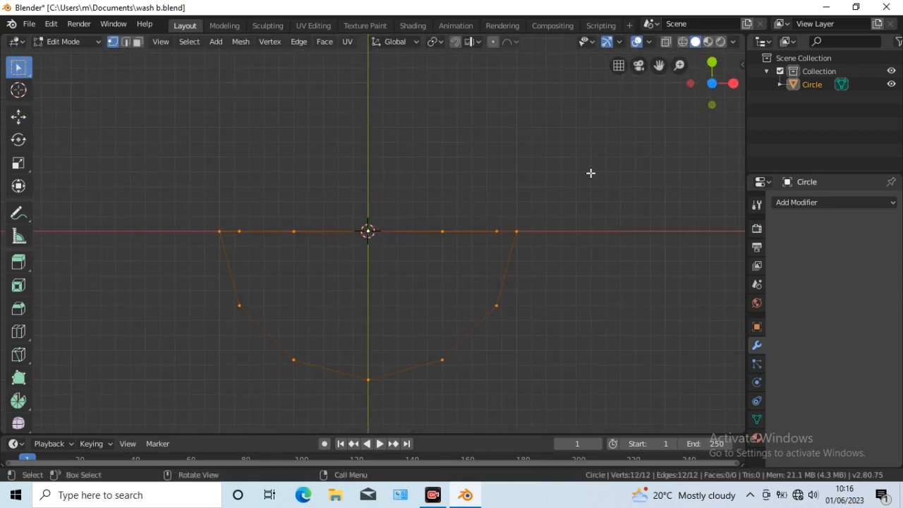
{"action": "key", "text": "e"}
{"action": "key", "text": "s"}
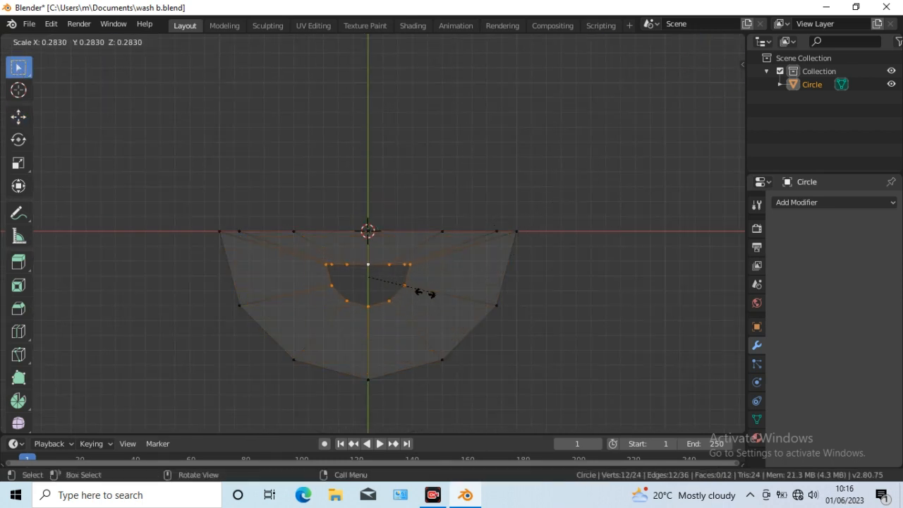
{"action": "left_click", "coordinate": [374, 283]}
Lower the small inner ring along Z in front view to give the bowl its depth.
{"action": "key", "text": "shift+space"}
{"action": "key", "text": "g"}
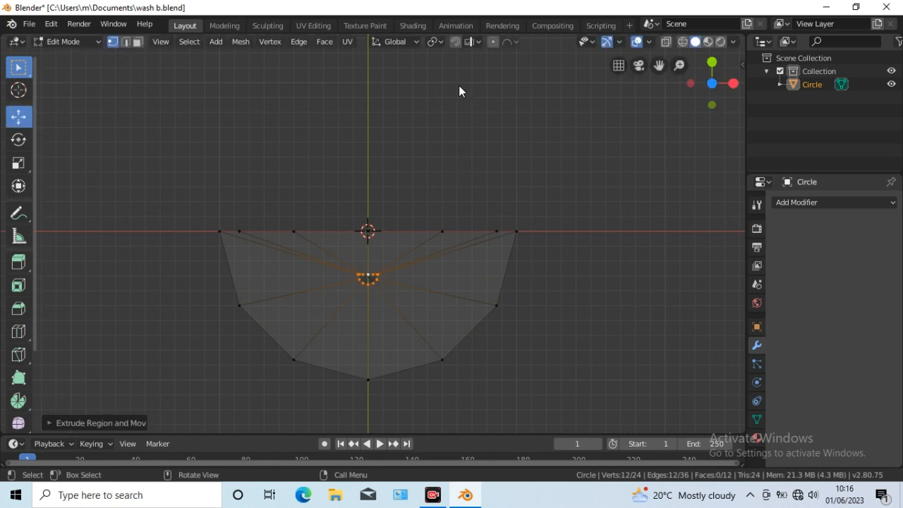
{"action": "key", "text": "KP_1"}
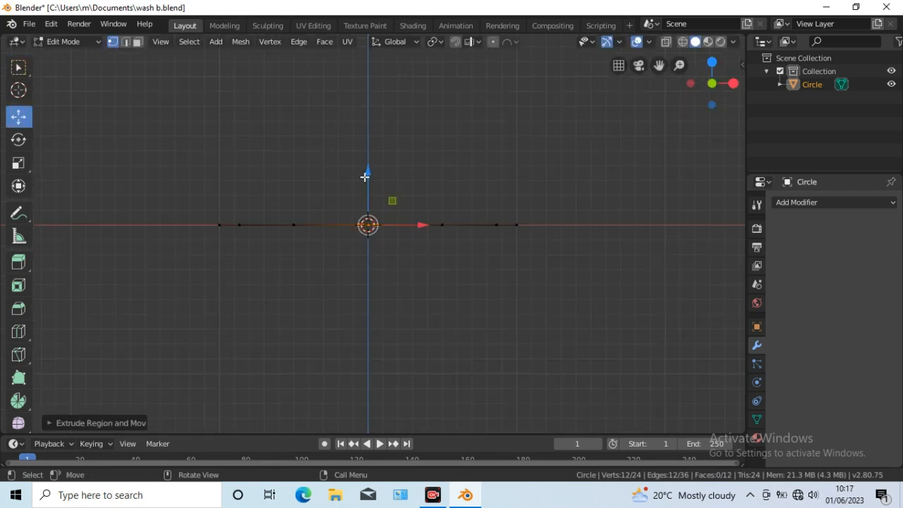
{"action": "key", "text": "g"}
{"action": "left_click", "coordinate": [369, 231]}
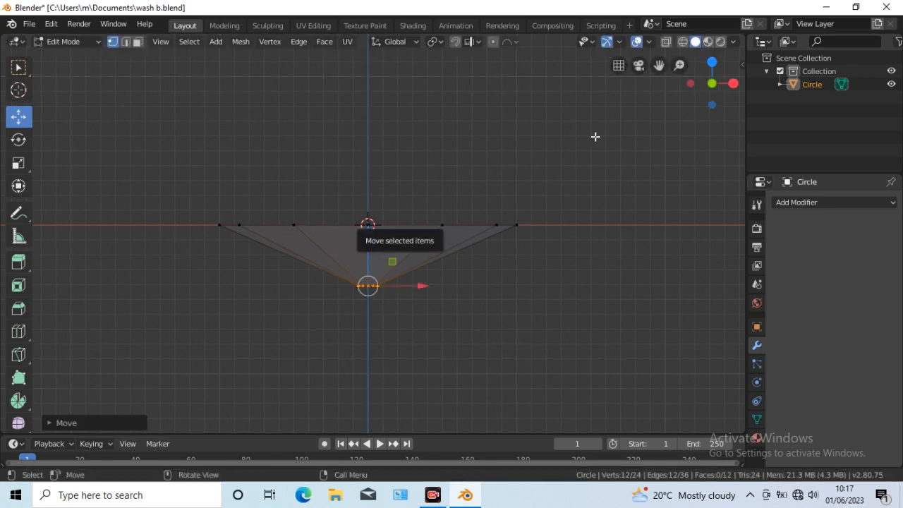
Switch the viewport shading lighting to Studio.
{"action": "left_click", "coordinate": [733, 41]}
{"action": "left_click", "coordinate": [660, 294]}
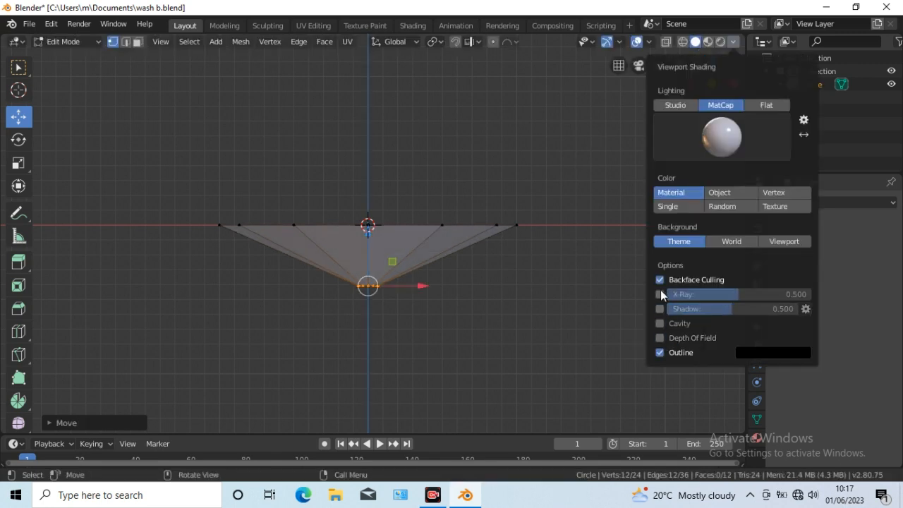
{"action": "left_click", "coordinate": [674, 105]}
Add a loop cut halfway down the bowl wall and scale it outward to widen the bowl.
{"action": "key", "text": "shift+space"}
{"action": "key", "text": "ctrl+r"}
{"action": "left_click", "coordinate": [406, 257]}
{"action": "key", "text": "KP_3"}
{"action": "left_click", "coordinate": [20, 165]}
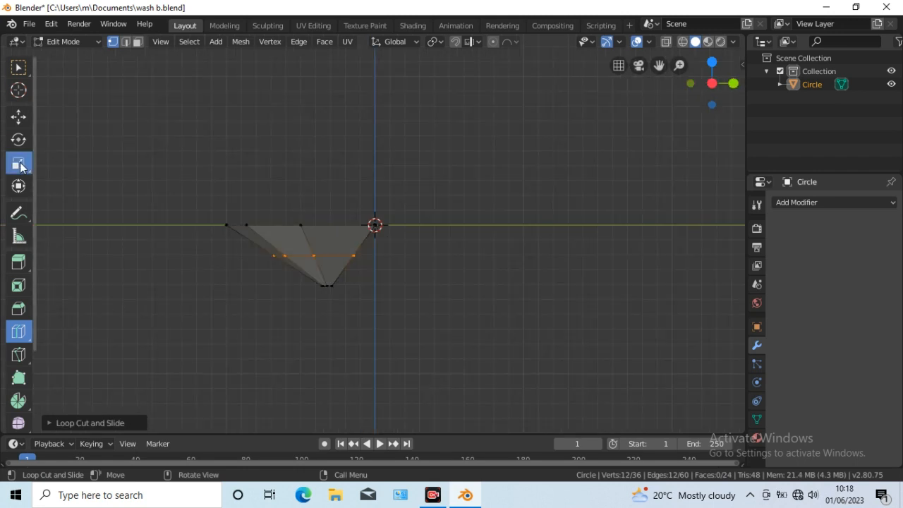
{"action": "scroll", "coordinate": [454, 309], "scroll_direction": "up", "scroll_amount": 4}
{"action": "left_click_drag", "start_coordinate": [659, 65], "coordinate": [776, 29]}
{"action": "key", "text": "s"}
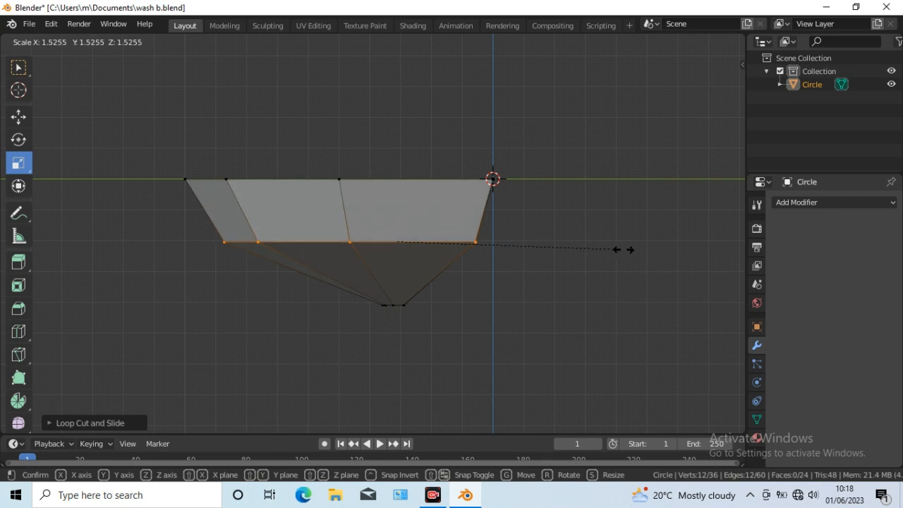
{"action": "left_click", "coordinate": [642, 249]}
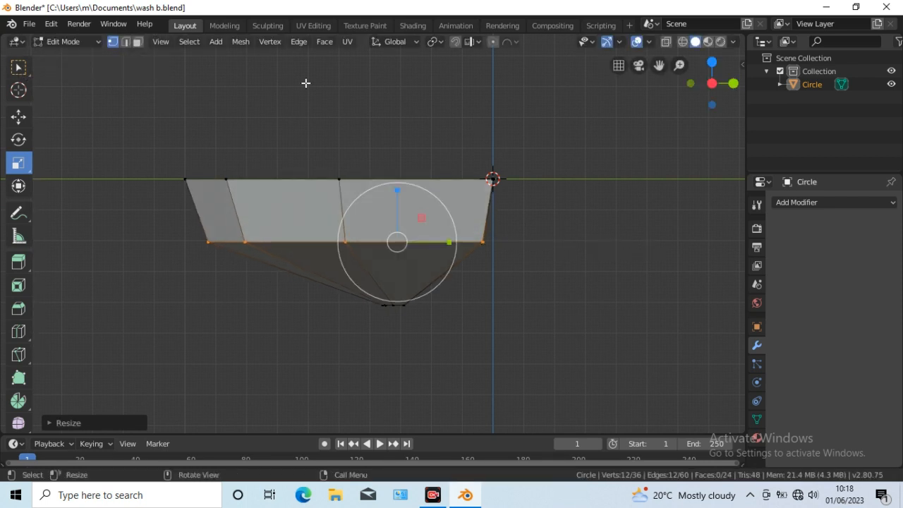
Select the middle loop's rear vertices with X-ray on and move them along Y to make the back wall vertical.
{"action": "key", "text": "w"}
{"action": "key", "text": "alt+z"}
{"action": "key", "text": "b"}
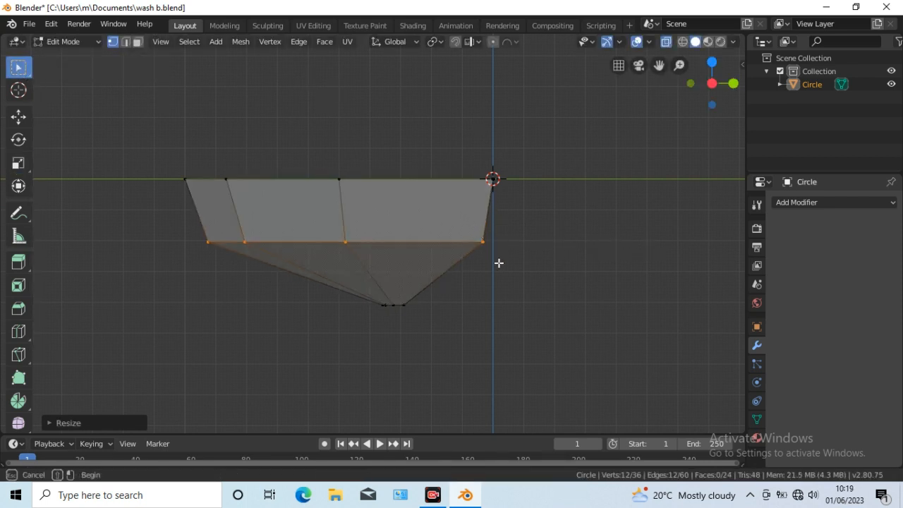
{"action": "left_click_drag", "start_coordinate": [499, 263], "coordinate": [471, 224]}
{"action": "left_click", "coordinate": [18, 117]}
{"action": "left_click_drag", "start_coordinate": [540, 244], "coordinate": [547, 246]}
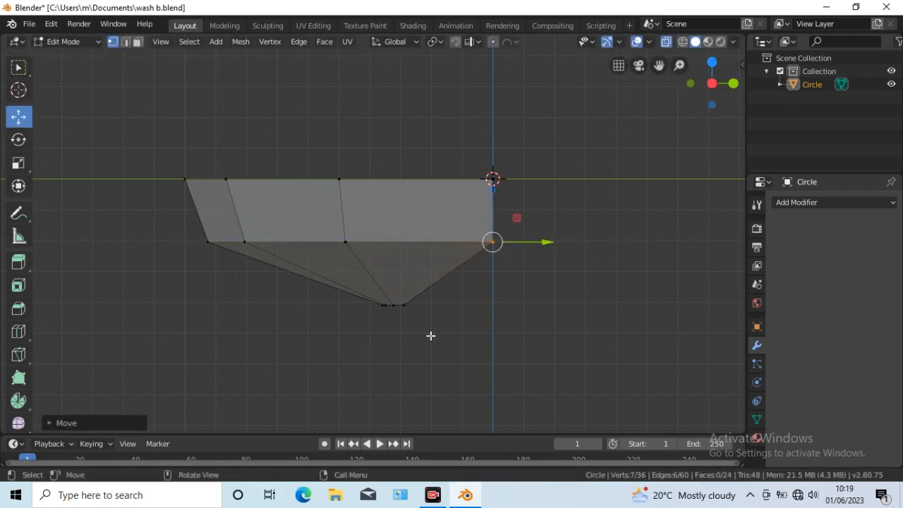
Add a loop cut to the bowl's lower section and raise the drain ring to just below the new loop.
{"action": "left_click", "coordinate": [19, 331]}
{"action": "left_click_drag", "start_coordinate": [429, 300], "coordinate": [429, 302]}
{"action": "key", "text": "w"}
{"action": "left_click_drag", "start_coordinate": [361, 302], "coordinate": [440, 323]}
{"action": "left_click", "coordinate": [19, 116]}
{"action": "left_click_drag", "start_coordinate": [397, 245], "coordinate": [398, 231]}
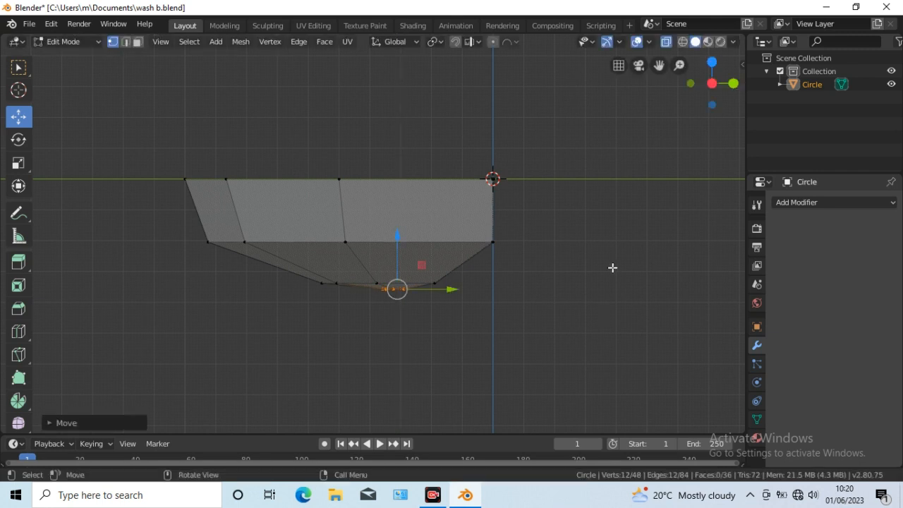
Turn off X-ray and add a Subdivision Surface modifier with 3 viewport subdivisions to the bowl.
{"action": "left_click", "coordinate": [666, 41]}
{"action": "left_click", "coordinate": [866, 203]}
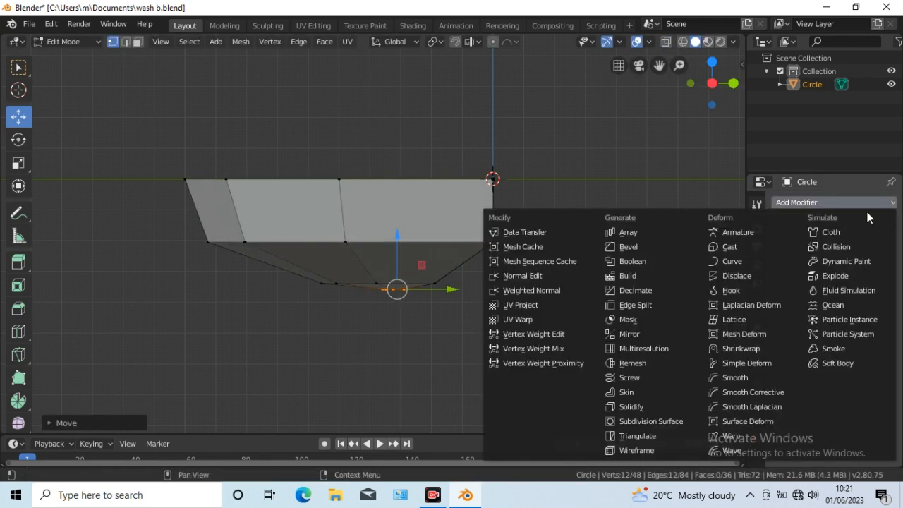
{"action": "left_click", "coordinate": [630, 419]}
{"action": "left_click", "coordinate": [827, 302]}
{"action": "left_click", "coordinate": [827, 302]}
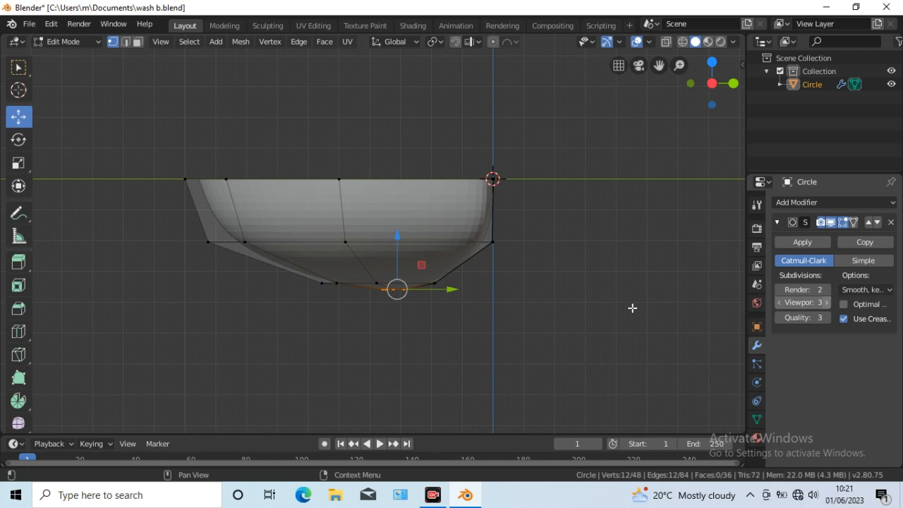
Return to Object Mode and shade the bowl smooth.
{"action": "key", "text": "Tab"}
{"action": "right_click", "coordinate": [351, 229]}
{"action": "left_click", "coordinate": [334, 228]}
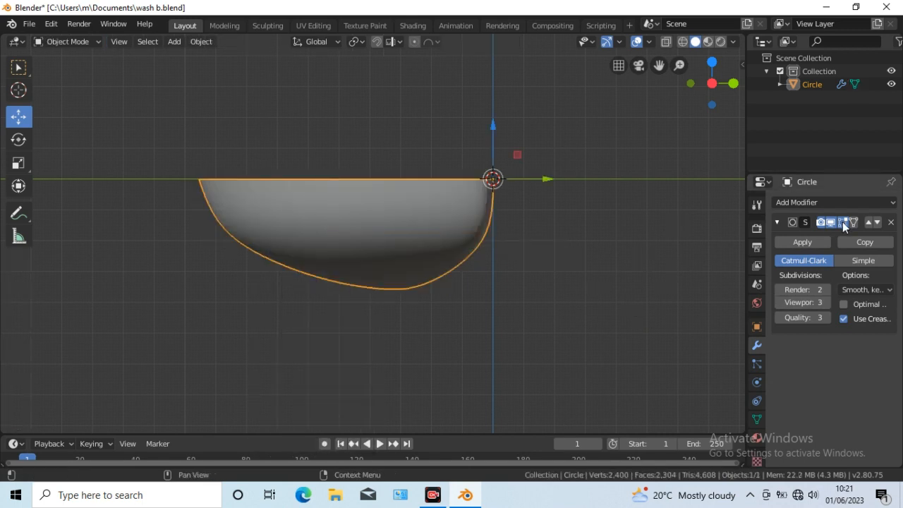
Move the drain ring's rear middle vertex back along Y with Sphere-falloff proportional editing at about 0.07 size to round the opening.
{"action": "key", "text": "Tab"}
{"action": "key", "text": "KP_7"}
{"action": "scroll", "coordinate": [585, 323], "scroll_direction": "up", "scroll_amount": 3}
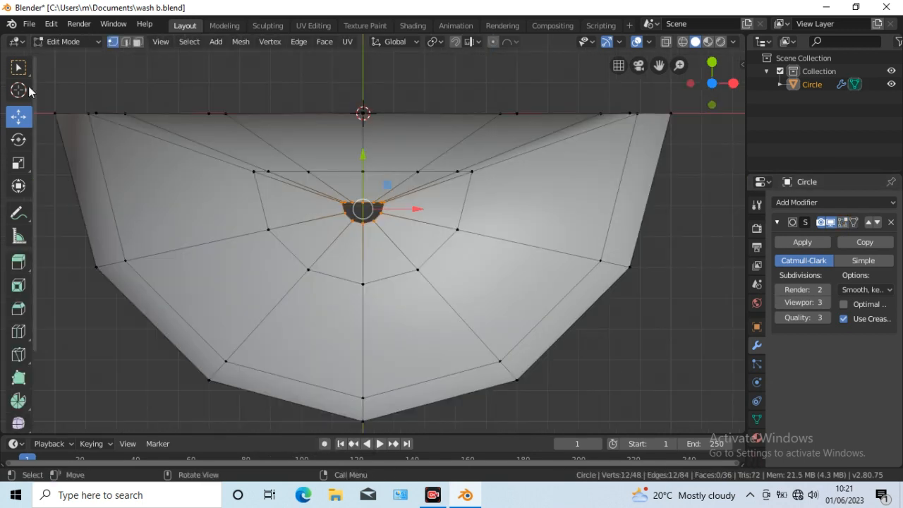
{"action": "key", "text": "w"}
{"action": "left_click", "coordinate": [362, 202]}
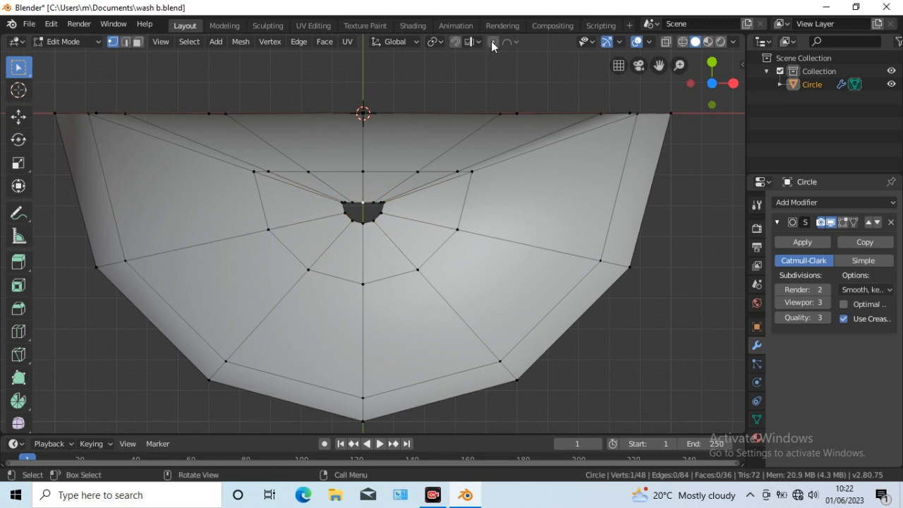
{"action": "left_click", "coordinate": [19, 116]}
{"action": "key", "text": "g"}
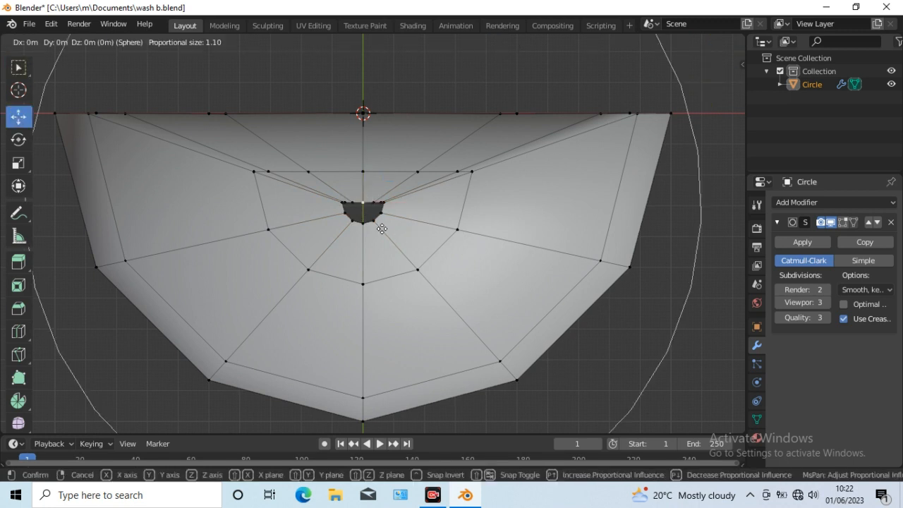
{"action": "scroll", "coordinate": [382, 229], "scroll_direction": "up", "scroll_amount": 20}
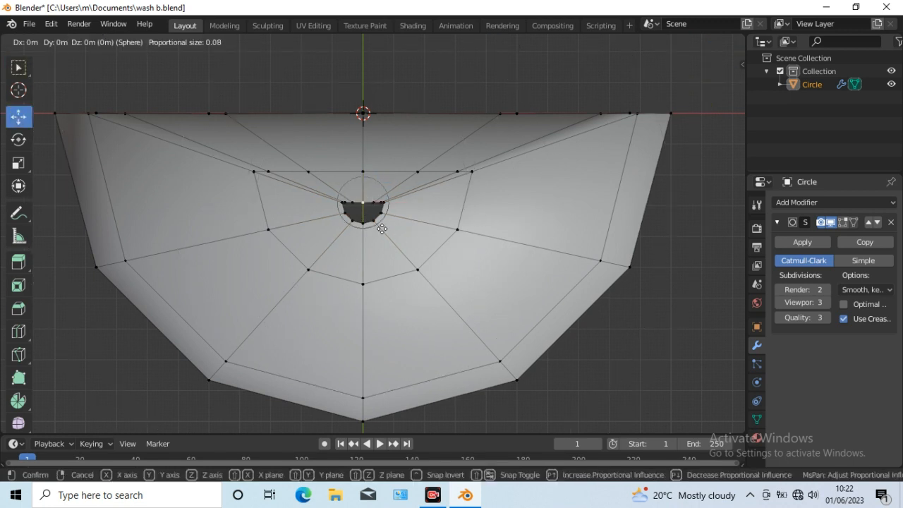
{"action": "left_click", "coordinate": [382, 229]}
{"action": "key", "text": "g"}
{"action": "key", "text": "y"}
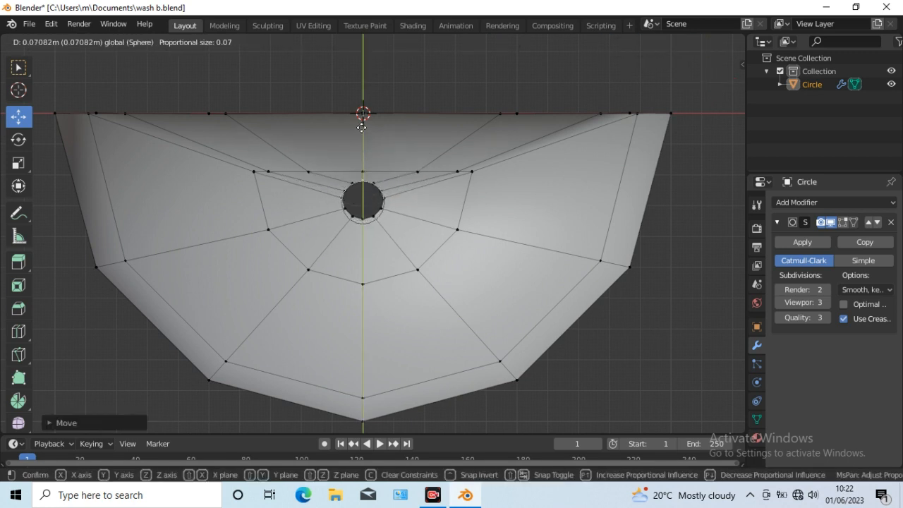
{"action": "left_click_drag", "start_coordinate": [362, 129], "coordinate": [362, 128]}
{"action": "left_click", "coordinate": [844, 223]}
{"action": "left_click", "coordinate": [844, 223]}
{"action": "key", "text": "Tab"}
{"action": "key", "text": "Tab"}
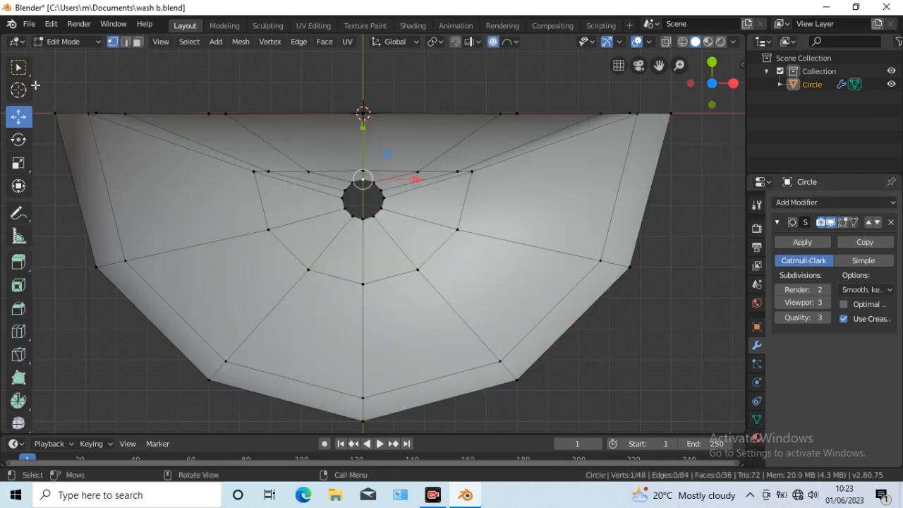
Select the whole drain ring and fill it with a face.
{"action": "key", "text": "w"}
{"action": "left_click_drag", "start_coordinate": [326, 178], "coordinate": [406, 236]}
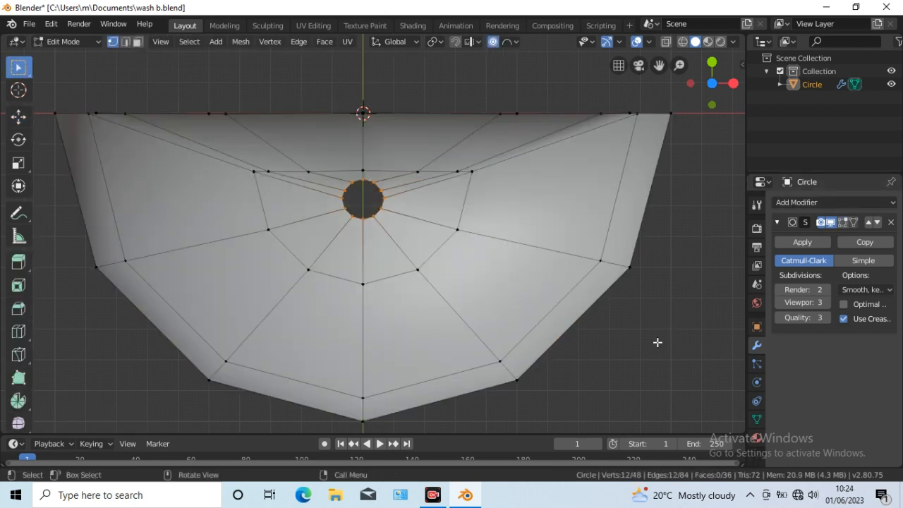
{"action": "key", "text": "f"}
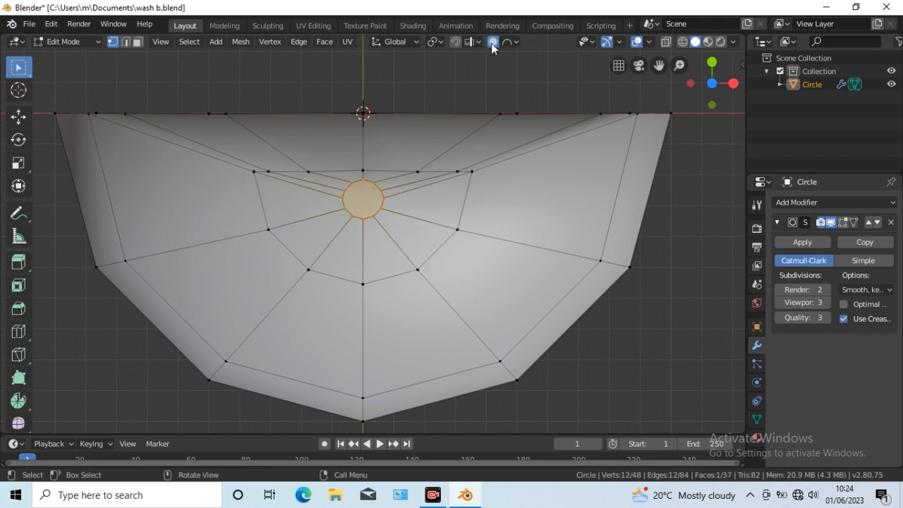
Turn off proportional editing and inset the drain face twice.
{"action": "left_click", "coordinate": [324, 40]}
{"action": "left_click", "coordinate": [341, 104]}
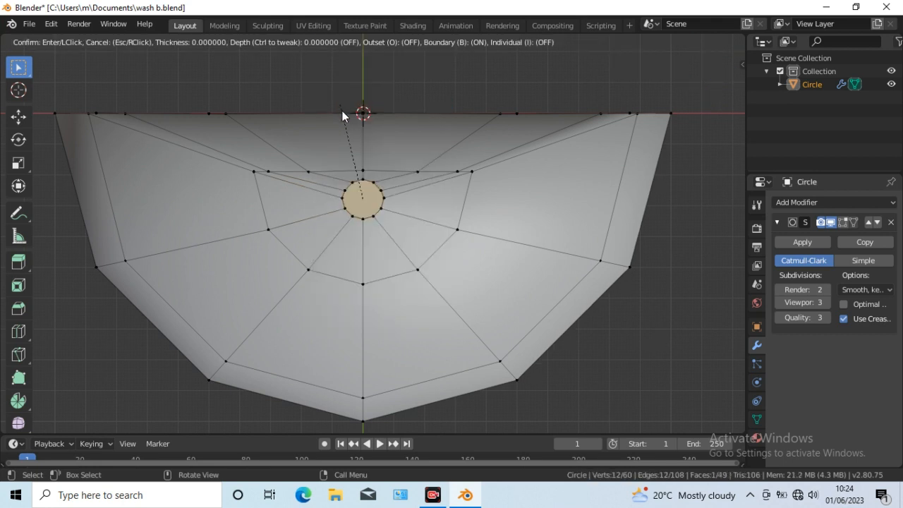
{"action": "left_click", "coordinate": [342, 109]}
{"action": "left_click", "coordinate": [324, 41]}
{"action": "left_click", "coordinate": [340, 103]}
{"action": "left_click", "coordinate": [341, 103]}
Move the inset drain face down along Z to form a short drain pipe below the bowl.
{"action": "key", "text": "KP_3"}
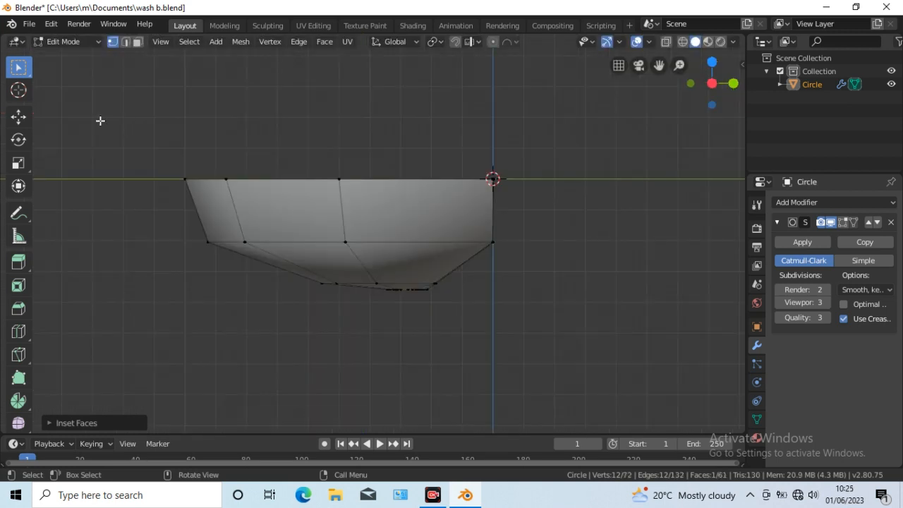
{"action": "left_click", "coordinate": [19, 117]}
{"action": "left_click_drag", "start_coordinate": [408, 234], "coordinate": [407, 260]}
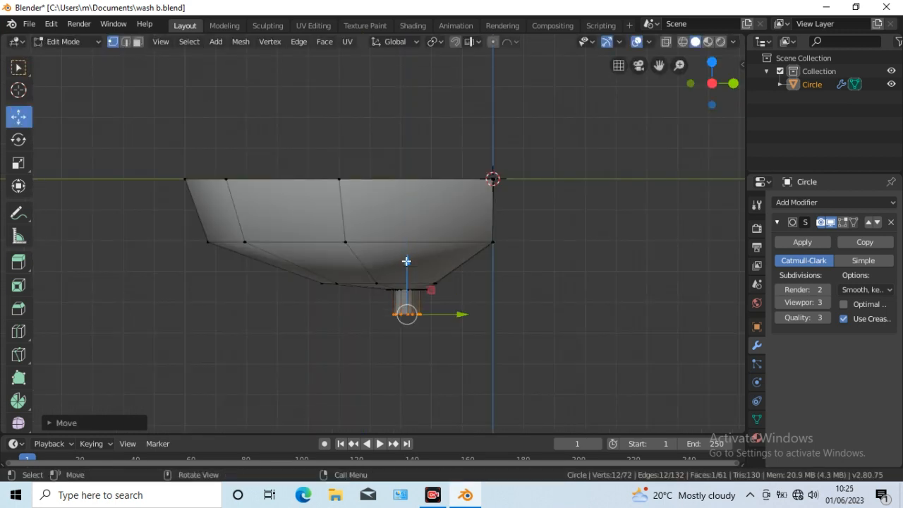
{"action": "key", "text": "Tab"}
{"action": "key", "text": "Tab"}
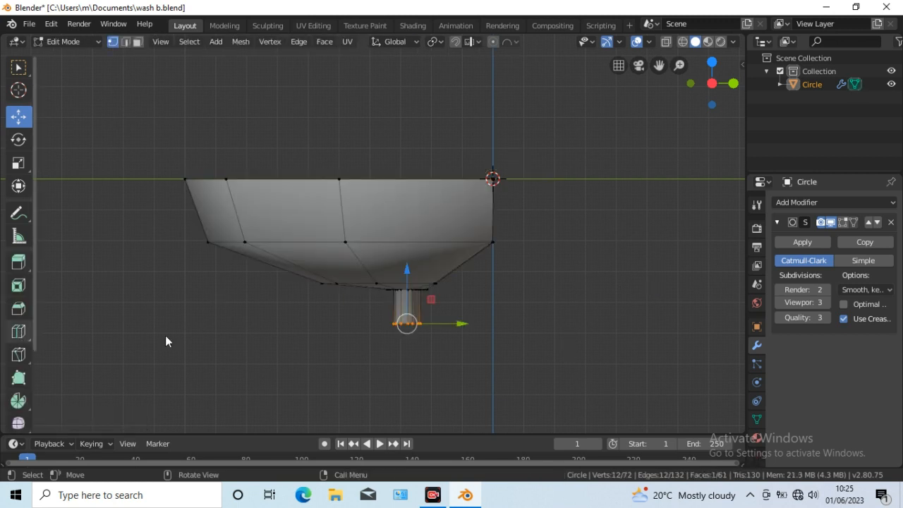
Add a loop cut around the drain pipe and slide it close to the lower end.
{"action": "left_click", "coordinate": [19, 331]}
{"action": "left_click_drag", "start_coordinate": [408, 308], "coordinate": [414, 322]}
{"action": "key", "text": "Tab"}
{"action": "key", "text": "Tab"}
Add a supporting loop cut around the drain opening, close to its outer rim.
{"action": "key", "text": "KP_7"}
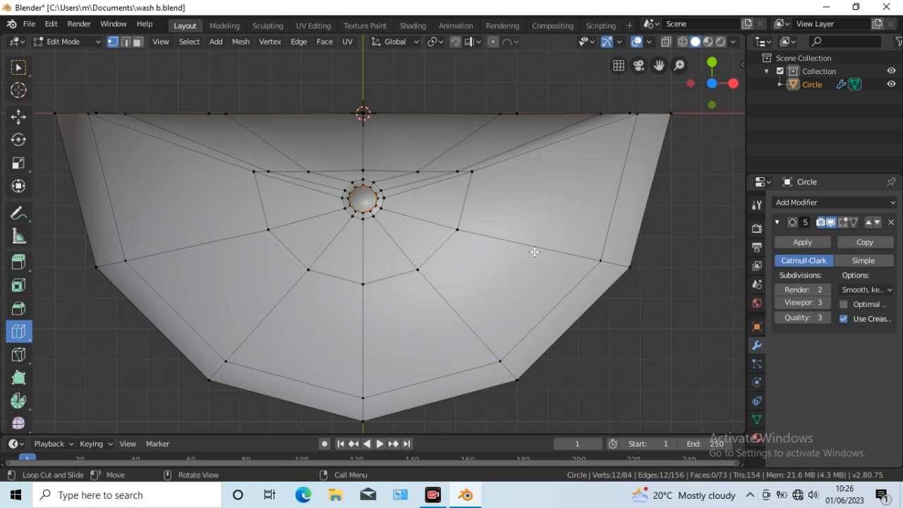
{"action": "scroll", "coordinate": [535, 250], "scroll_direction": "up", "scroll_amount": 5}
{"action": "left_click_drag", "start_coordinate": [371, 114], "coordinate": [377, 102]}
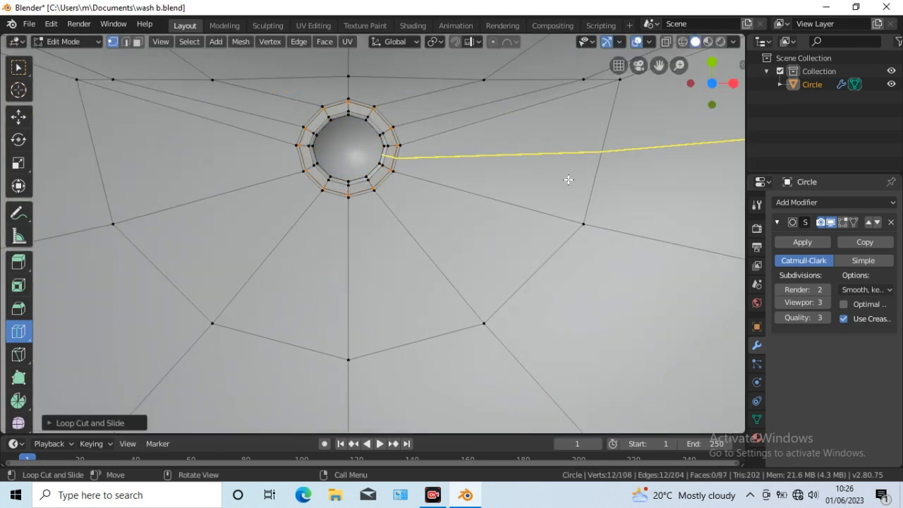
{"action": "key", "text": "Tab"}
{"action": "key", "text": "Tab"}
Select the face closing the bottom of the drain pipe and delete it.
{"action": "left_click", "coordinate": [19, 69]}
{"action": "left_click", "coordinate": [349, 146]}
{"action": "key", "text": "3"}
{"action": "left_click", "coordinate": [350, 150]}
{"action": "right_click", "coordinate": [302, 395]}
{"action": "left_click", "coordinate": [307, 408]}
{"action": "scroll", "coordinate": [509, 243], "scroll_direction": "down", "scroll_amount": 6}
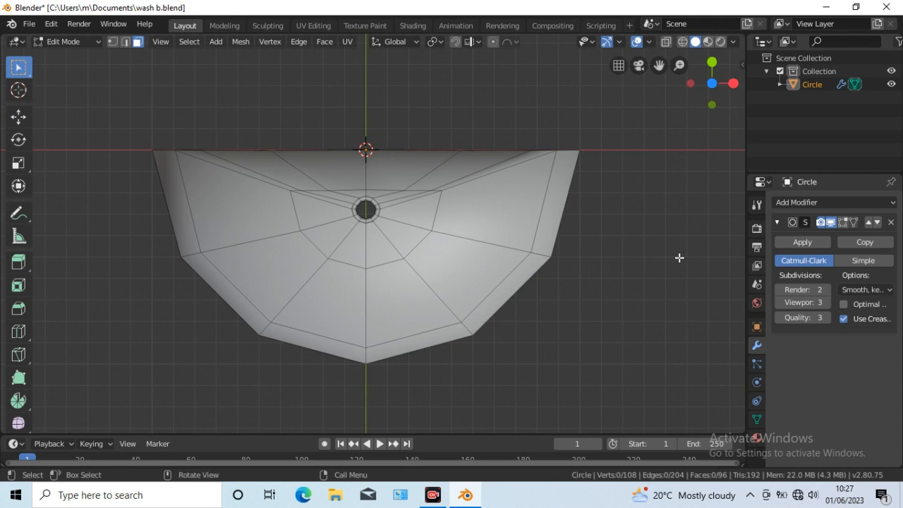
Add a Solidify modifier, place the Subdivision Surface after it and show the subdivision in Edit Mode.
{"action": "left_click", "coordinate": [833, 202]}
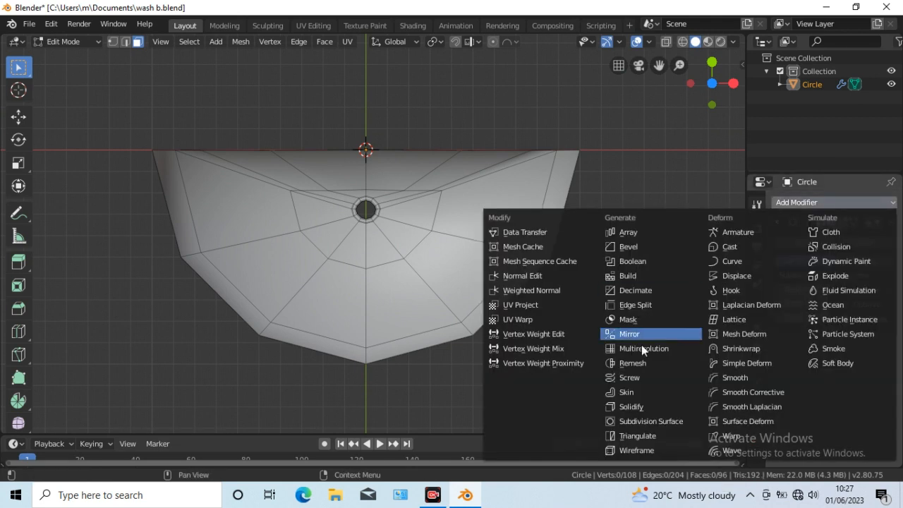
{"action": "left_click", "coordinate": [632, 406]}
{"action": "left_click", "coordinate": [778, 222]}
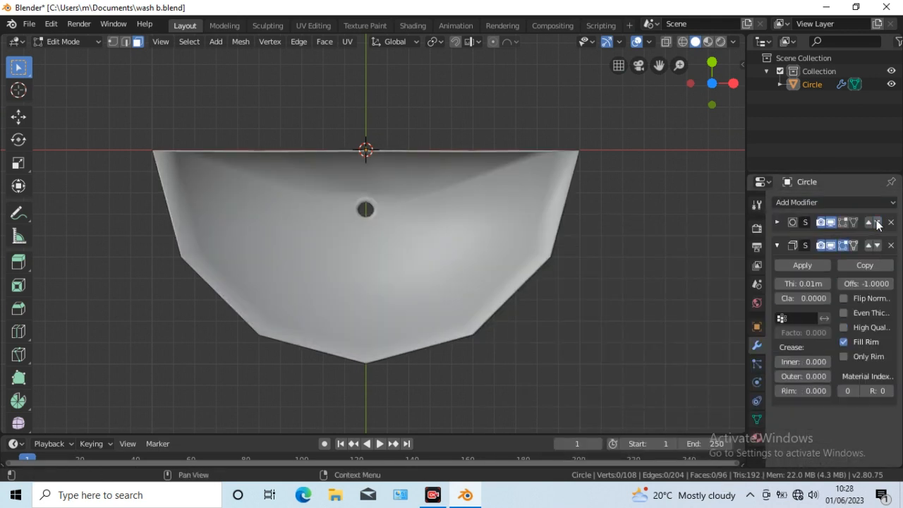
{"action": "left_click", "coordinate": [877, 223]}
{"action": "left_click", "coordinate": [842, 396]}
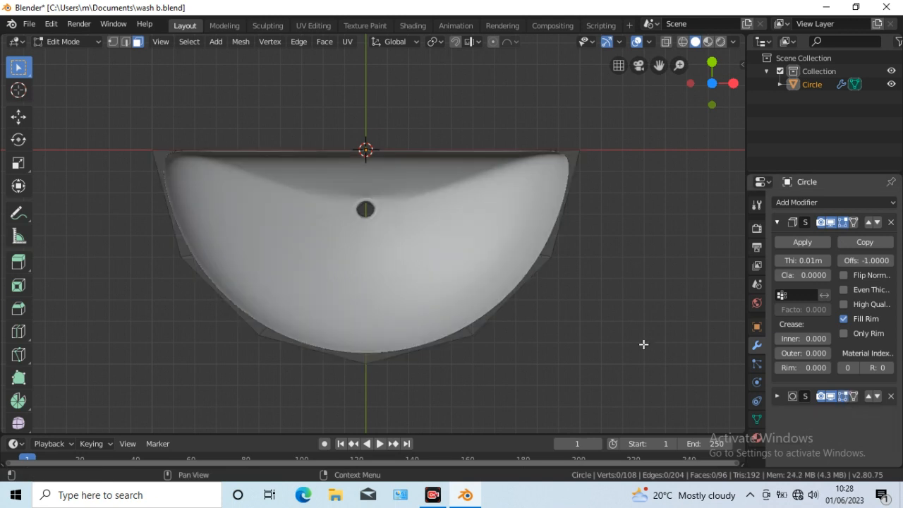
Set the Solidify thickness to 0.07 m, the offset to 1 and the outer crease to 0.5.
{"action": "left_click", "coordinate": [827, 261]}
{"action": "left_click", "coordinate": [827, 261]}
{"action": "left_click", "coordinate": [827, 261]}
{"action": "left_click", "coordinate": [827, 261]}
{"action": "left_click", "coordinate": [827, 261]}
{"action": "left_click", "coordinate": [827, 261]}
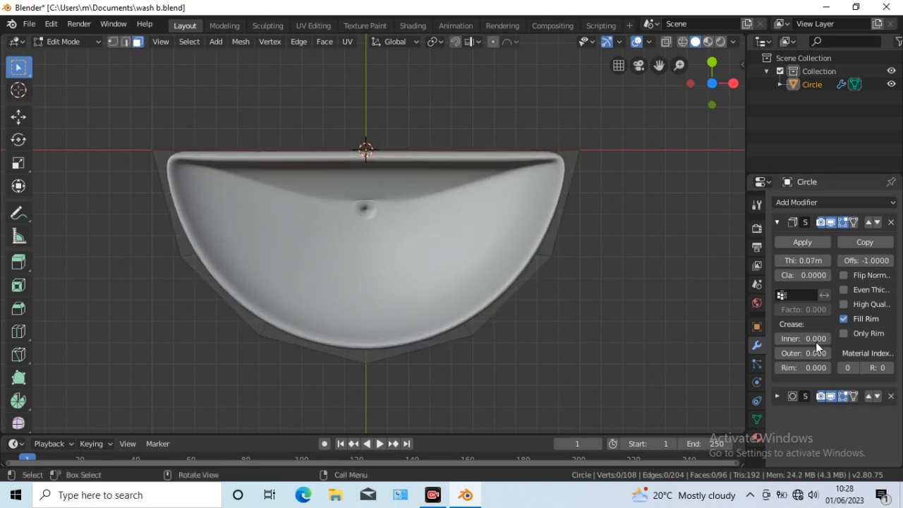
{"action": "left_click", "coordinate": [870, 261]}
{"action": "type", "text": "1"}
{"action": "key", "text": "Return"}
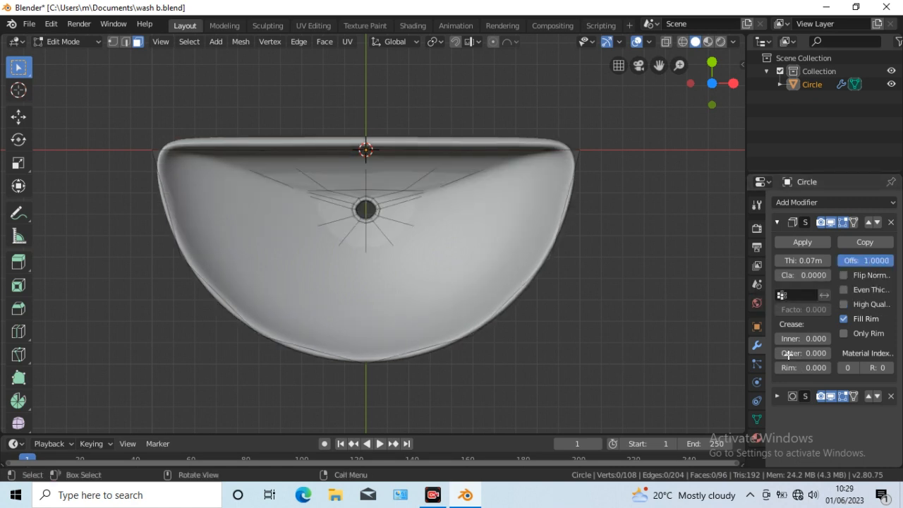
{"action": "key", "text": "Return"}
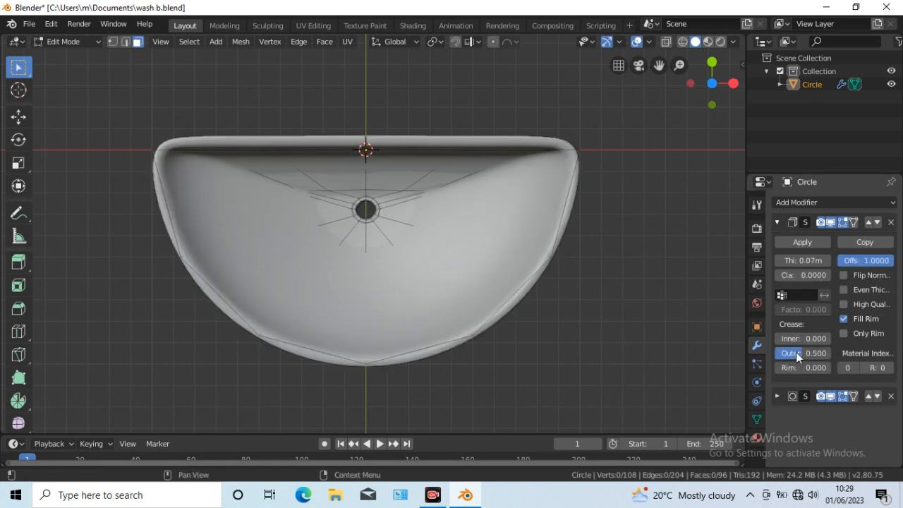
Return to Object Mode, inspect the thickened bowl and apply the Solidify modifier.
{"action": "key", "text": "KP_1"}
{"action": "key", "text": "KP_8"}
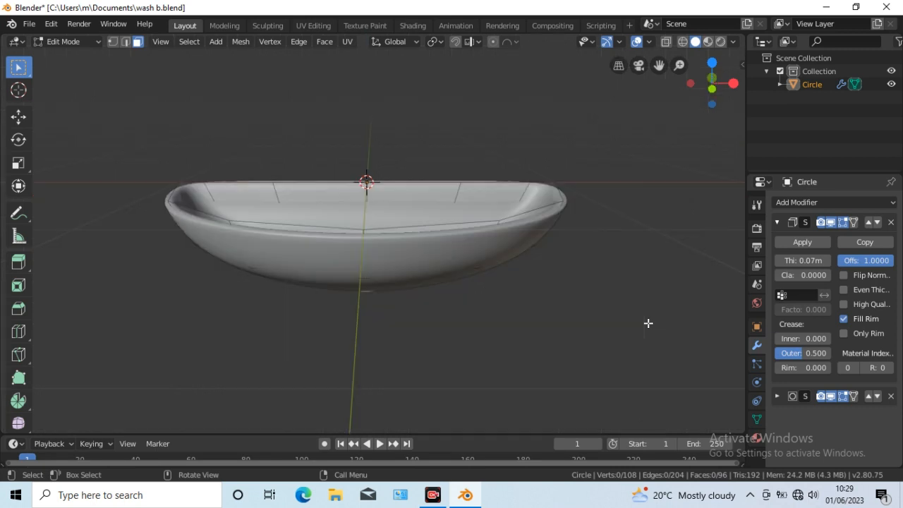
{"action": "middle_click_drag", "start_coordinate": [656, 305], "coordinate": [661, 322]}
{"action": "key", "text": "Tab"}
{"action": "scroll", "coordinate": [633, 299], "scroll_direction": "up", "scroll_amount": 2}
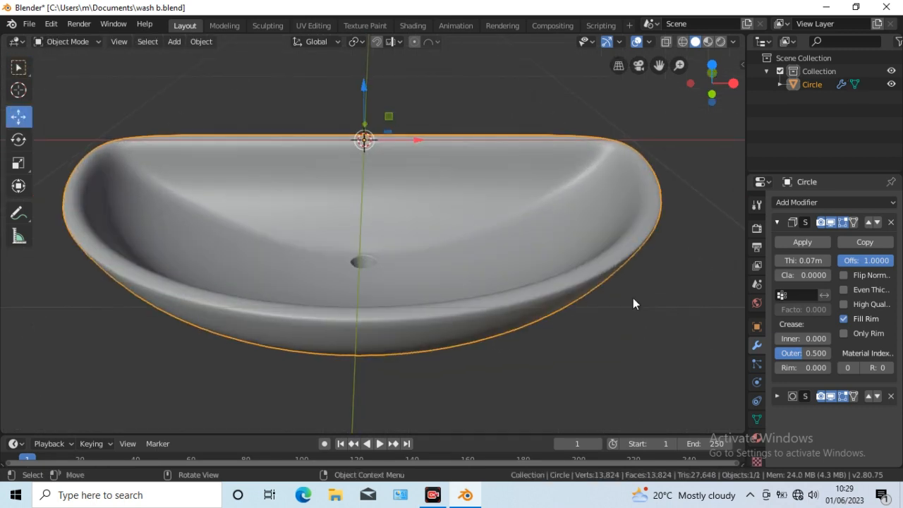
{"action": "key", "text": "KP_7"}
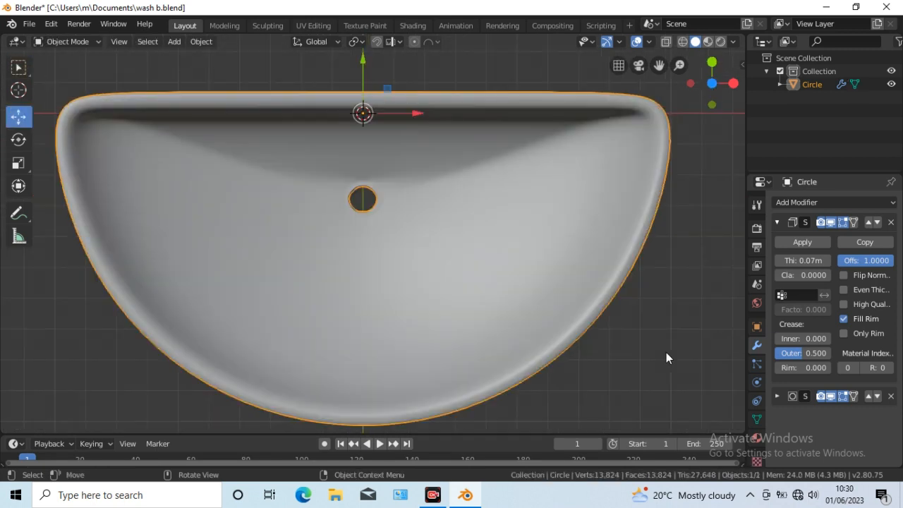
{"action": "left_click", "coordinate": [795, 242]}
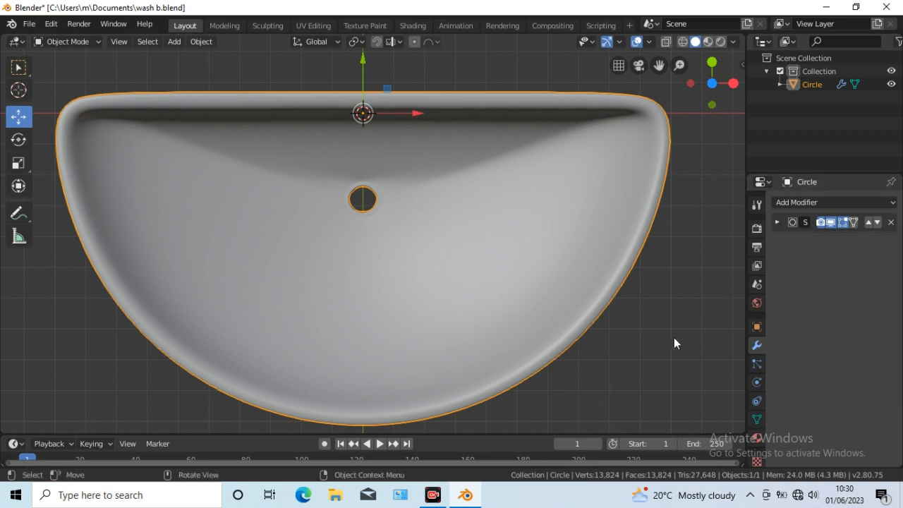
Select the six upper faces across the bowl's outer back wall and inset them.
{"action": "key", "text": "KP_1"}
{"action": "key", "text": "Tab"}
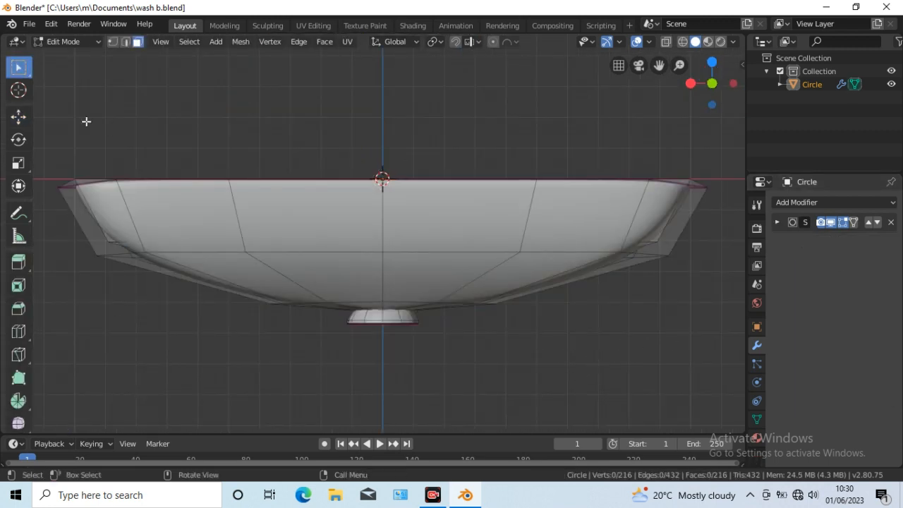
{"action": "left_click", "coordinate": [111, 214]}
{"action": "left_click", "coordinate": [185, 211], "text": "shift"}
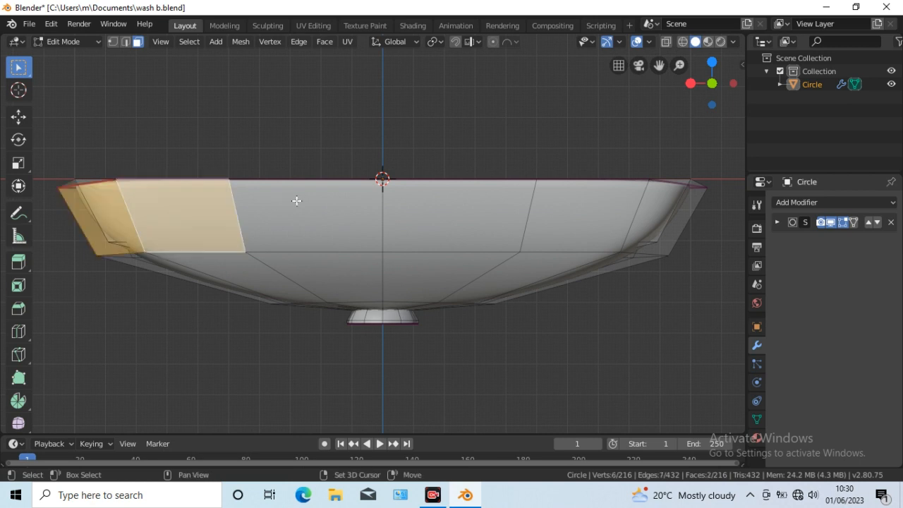
{"action": "left_click", "coordinate": [299, 201], "text": "shift"}
{"action": "left_click", "coordinate": [452, 207], "text": "shift"}
{"action": "left_click", "coordinate": [593, 212], "text": "shift"}
{"action": "left_click", "coordinate": [661, 217], "text": "shift"}
{"action": "key", "text": "KP_7"}
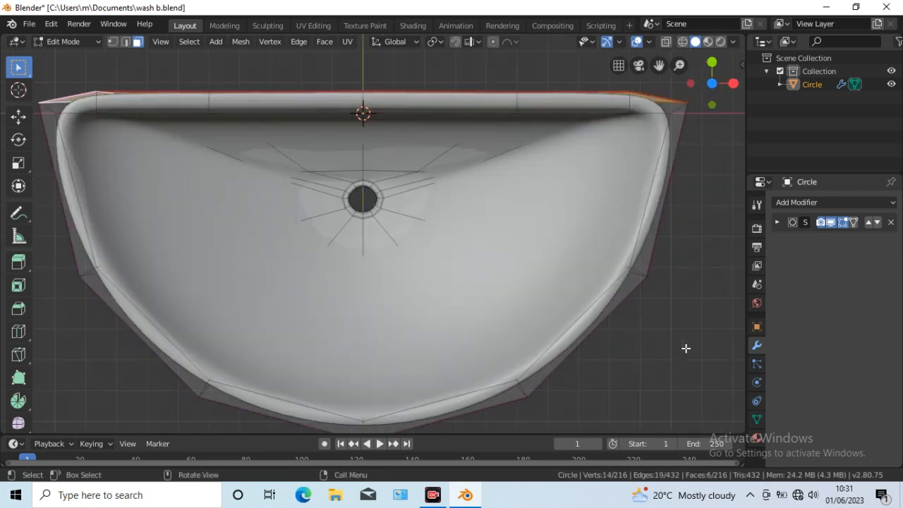
{"action": "left_click", "coordinate": [19, 332]}
{"action": "left_click", "coordinate": [20, 70]}
{"action": "left_click", "coordinate": [325, 41]}
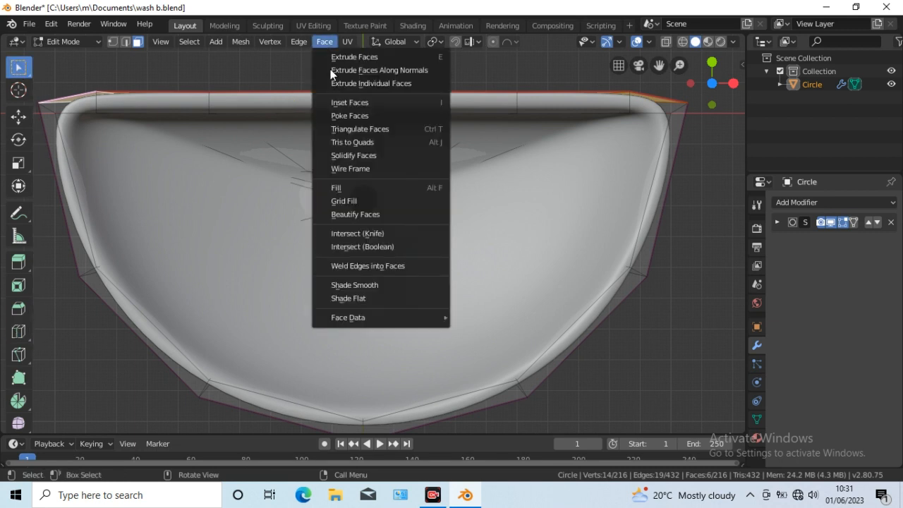
{"action": "left_click", "coordinate": [338, 99]}
{"action": "left_click", "coordinate": [338, 101]}
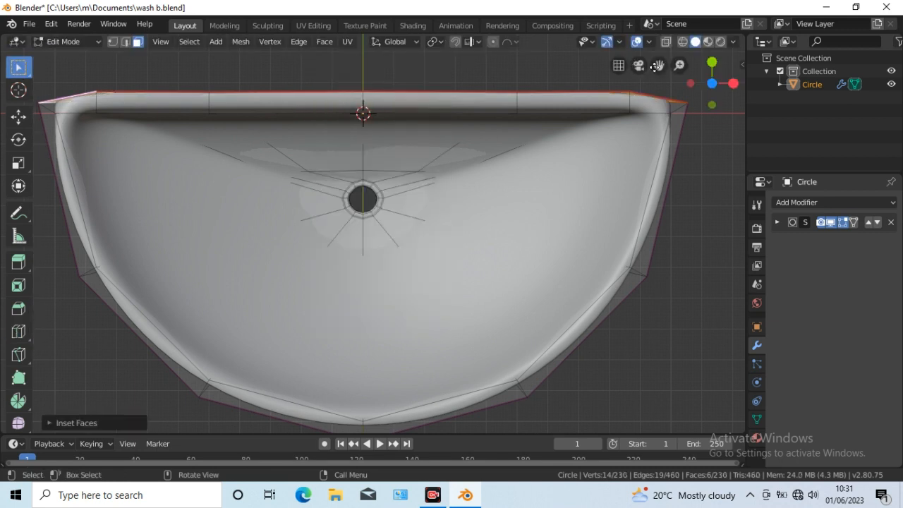
Move the inset back faces rearward along Y to form a deep ledge behind the bowl.
{"action": "left_click", "coordinate": [19, 117]}
{"action": "left_click_drag", "start_coordinate": [658, 64], "coordinate": [669, 174]}
{"action": "left_click_drag", "start_coordinate": [372, 156], "coordinate": [361, 41]}
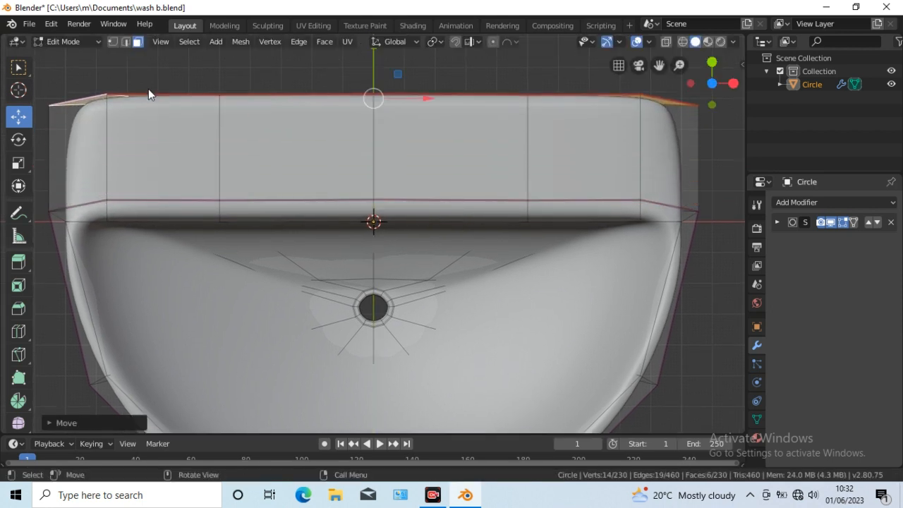
Add a loop cut around the ledge, slid close to its rear edge, and return to Object Mode.
{"action": "left_click", "coordinate": [18, 330]}
{"action": "left_click_drag", "start_coordinate": [640, 149], "coordinate": [639, 103]}
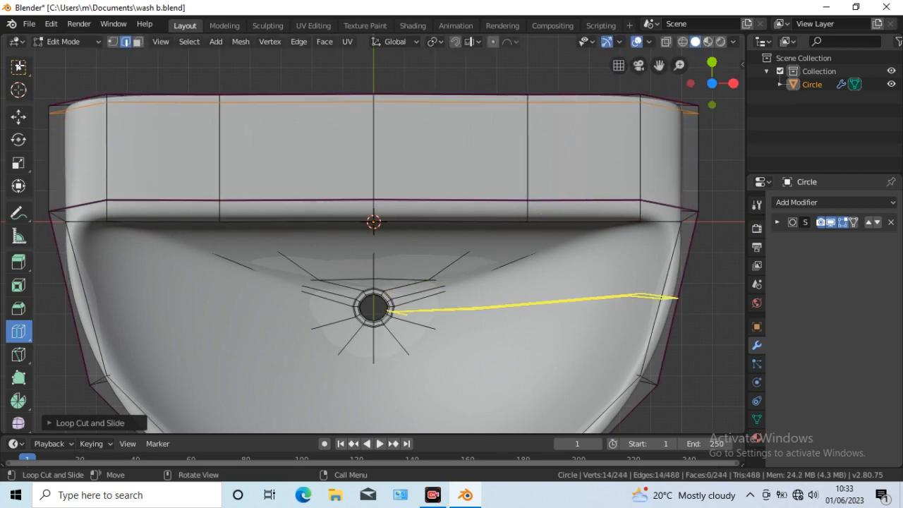
{"action": "left_click", "coordinate": [18, 67]}
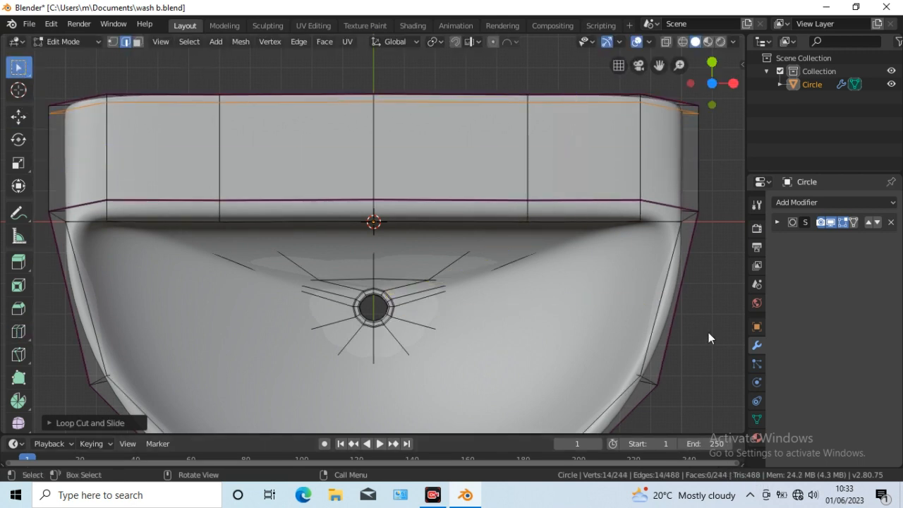
{"action": "key", "text": "Tab"}
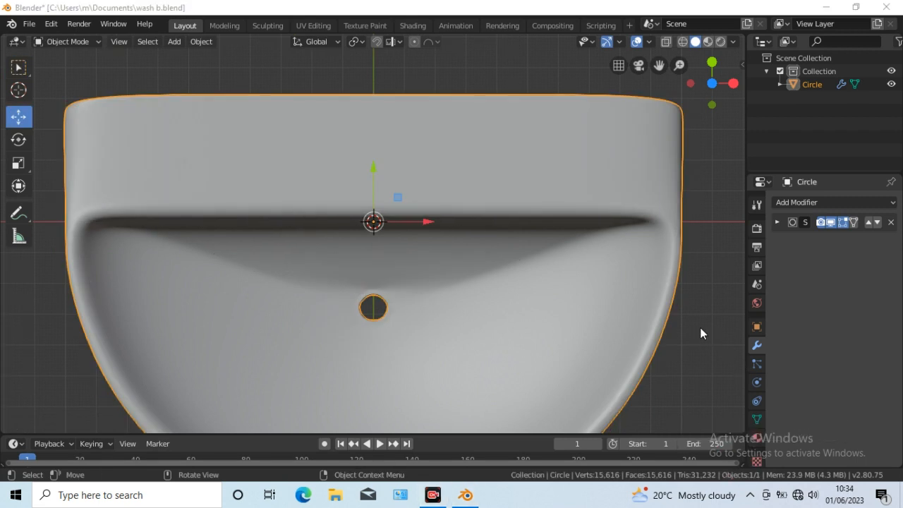
{"action": "left_click", "coordinate": [20, 71]}
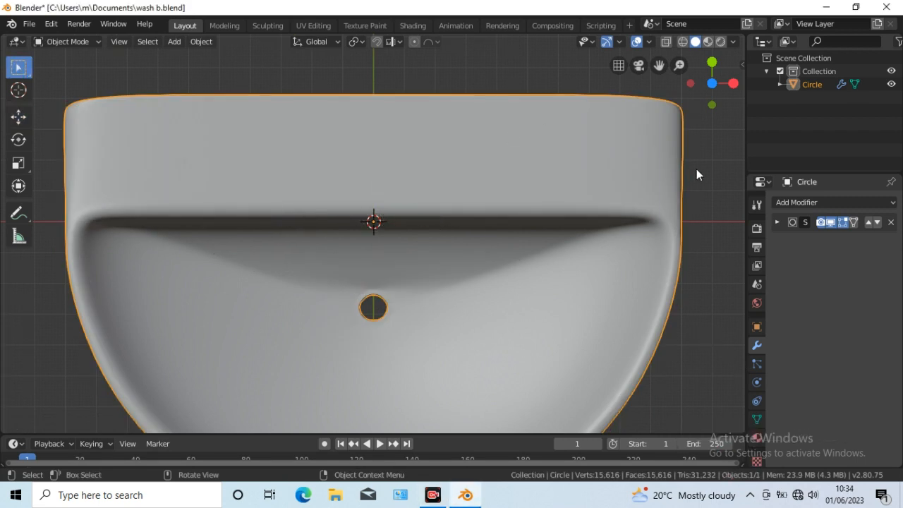
Enter Edit Mode on the bowl and add a loop cut around its lower outer wall, just above the underside.
{"action": "key", "text": "KP_1"}
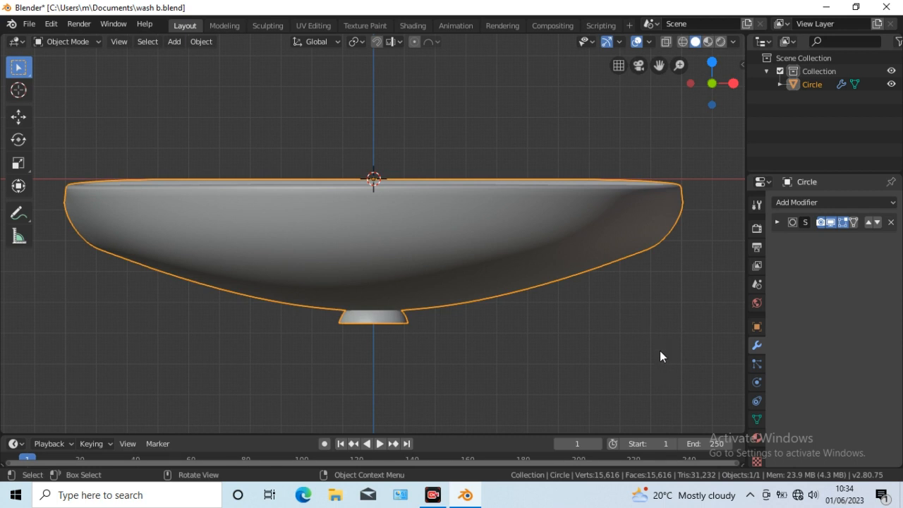
{"action": "scroll", "coordinate": [638, 361], "scroll_direction": "down", "scroll_amount": 5}
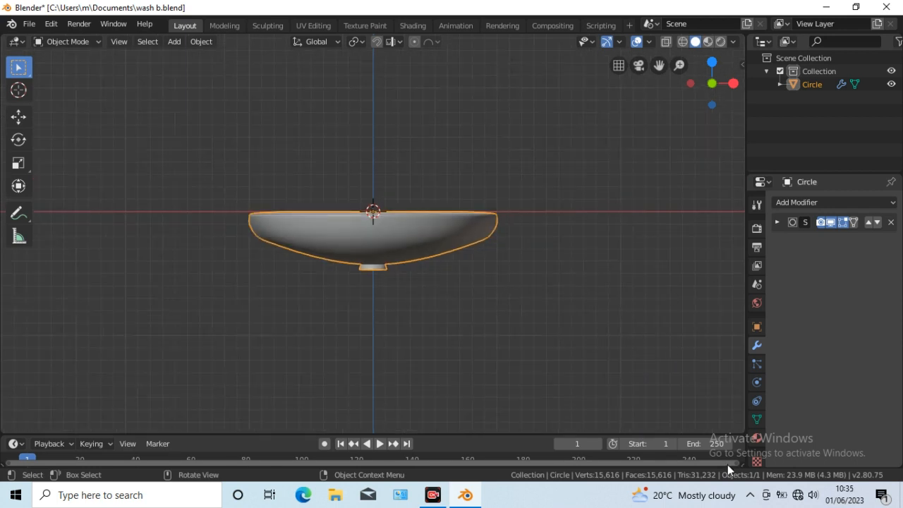
{"action": "key", "text": "Tab"}
{"action": "scroll", "coordinate": [494, 306], "scroll_direction": "up", "scroll_amount": 3}
{"action": "left_click_drag", "start_coordinate": [496, 267], "coordinate": [474, 277]}
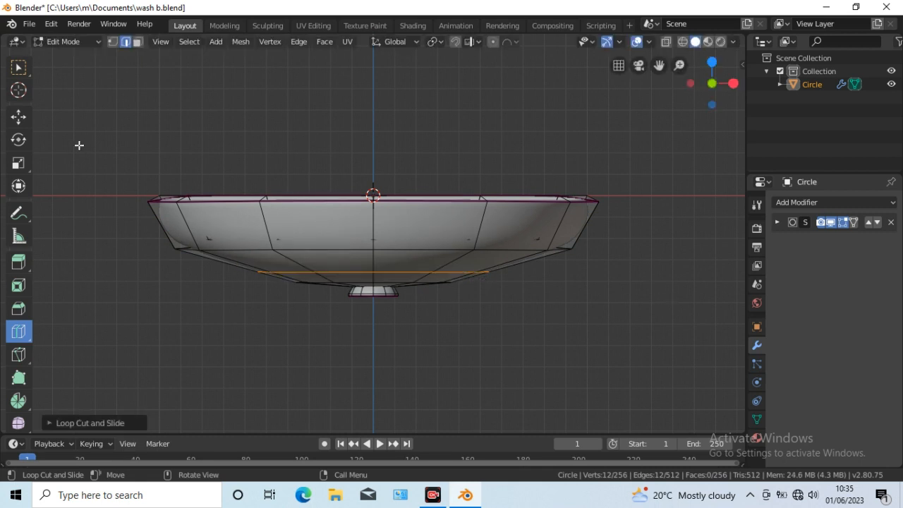
Scale the new loop outward to make the bowl's underside fuller, then turn off X-ray and return to Object Mode.
{"action": "left_click", "coordinate": [18, 163]}
{"action": "key", "text": "s"}
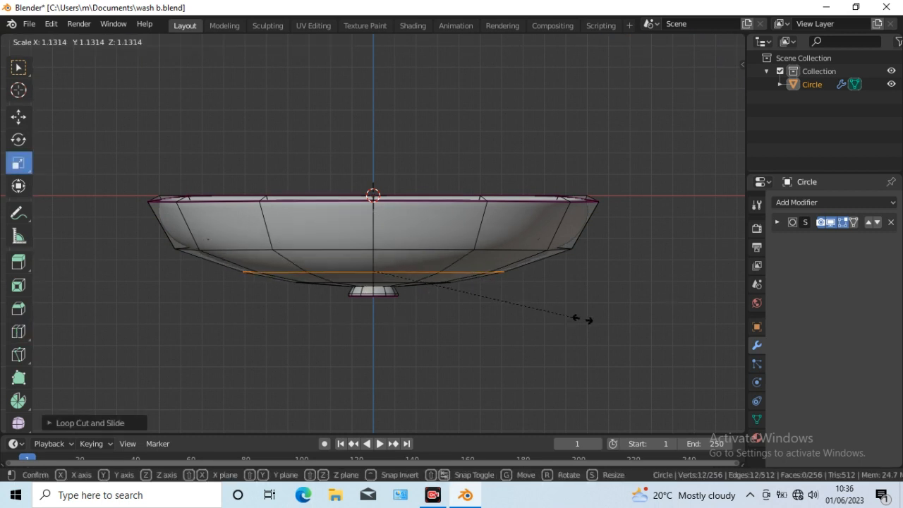
{"action": "left_click", "coordinate": [650, 315]}
{"action": "key", "text": "KP_3"}
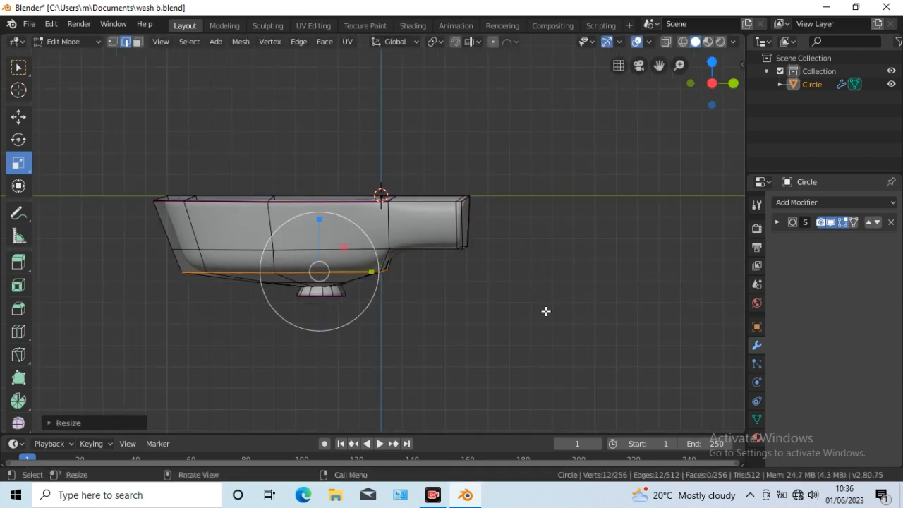
{"action": "key", "text": "KP_7"}
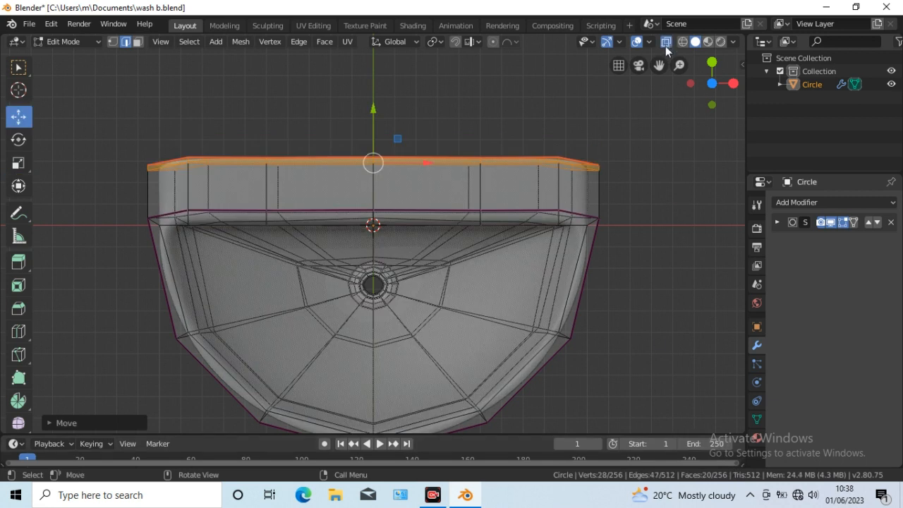
{"action": "left_click", "coordinate": [665, 42]}
{"action": "key", "text": "Tab"}
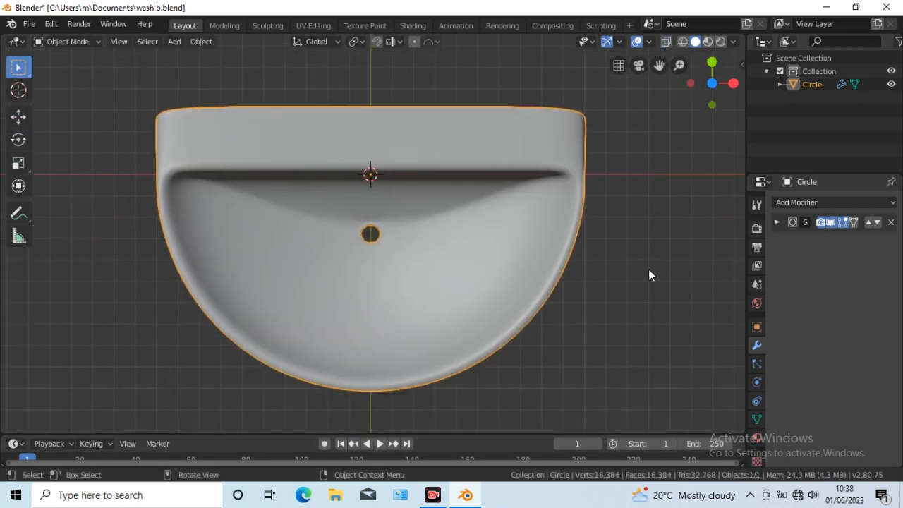
Add a mesh cube for the pedestal and narrow it along X to about a quarter of its width.
{"action": "key", "text": "KP_1"}
{"action": "left_click_drag", "start_coordinate": [659, 66], "coordinate": [655, 12]}
{"action": "left_click", "coordinate": [174, 42]}
{"action": "mouse_move", "coordinate": [194, 54]}
{"action": "left_click", "coordinate": [293, 72]}
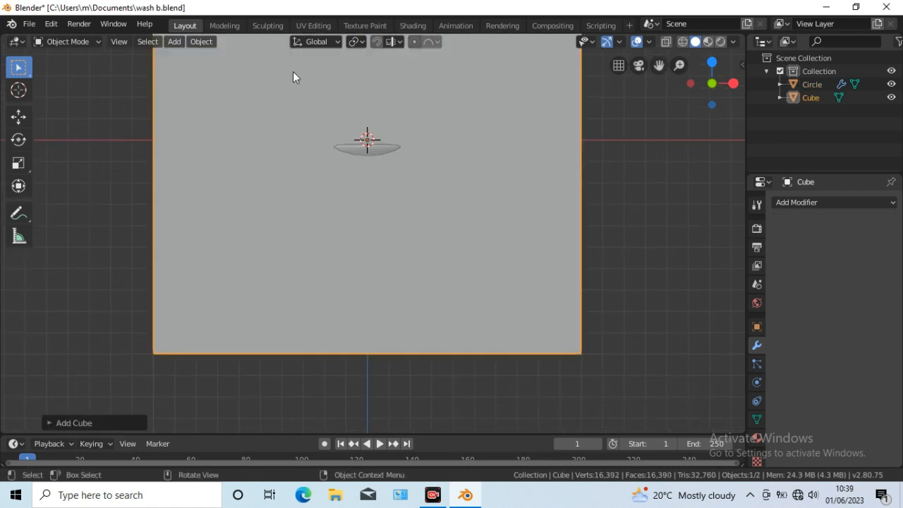
{"action": "left_click", "coordinate": [19, 165]}
{"action": "left_click_drag", "start_coordinate": [418, 141], "coordinate": [381, 145]}
Move the narrowed cube down along Z until its top sits just below the bowl.
{"action": "left_click", "coordinate": [19, 117]}
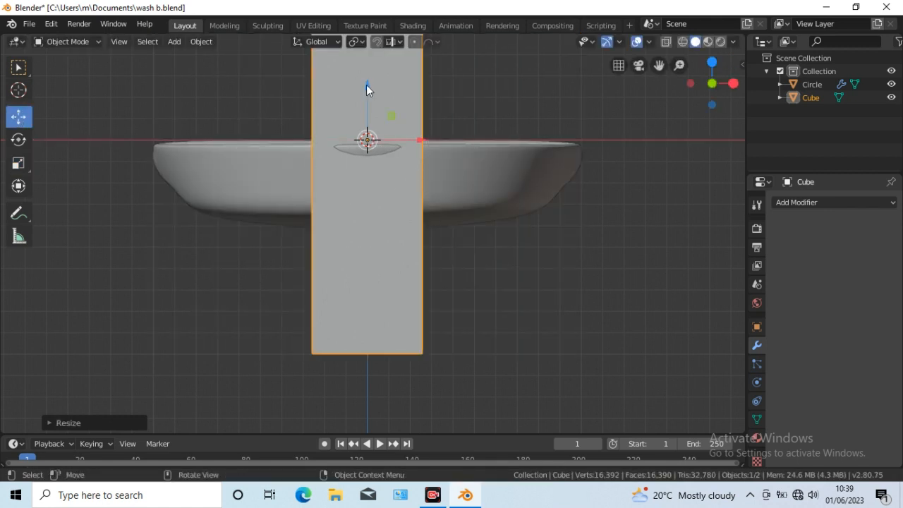
{"action": "left_click_drag", "start_coordinate": [367, 85], "coordinate": [367, 100]}
{"action": "left_click_drag", "start_coordinate": [368, 137], "coordinate": [382, 399]}
{"action": "scroll", "coordinate": [526, 314], "scroll_direction": "down", "scroll_amount": 5}
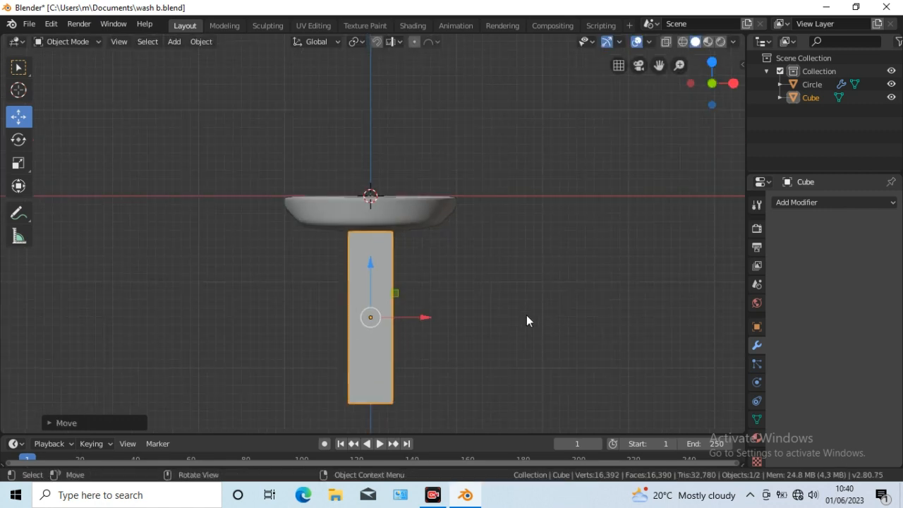
Reduce the column's depth along Y and position it under the middle of the bowl in side view.
{"action": "left_click_drag", "start_coordinate": [658, 65], "coordinate": [657, 10]}
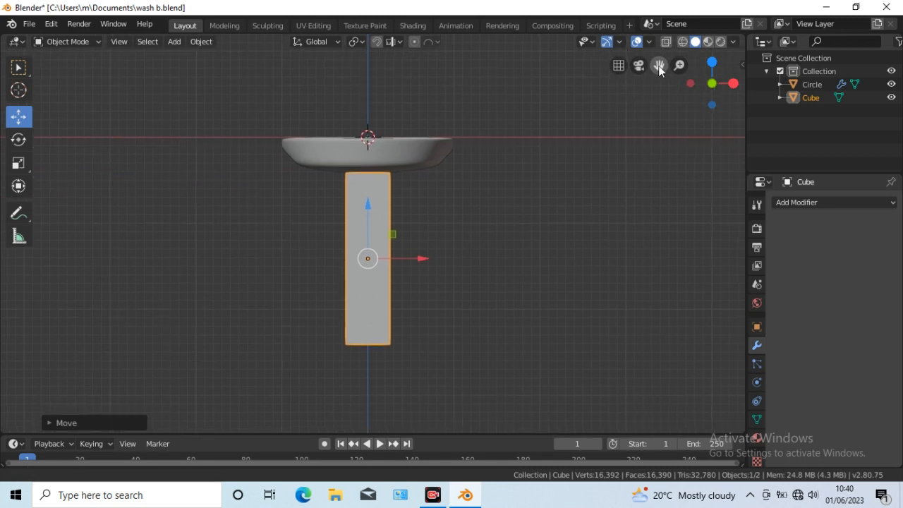
{"action": "key", "text": "KP_3"}
{"action": "left_click", "coordinate": [19, 164]}
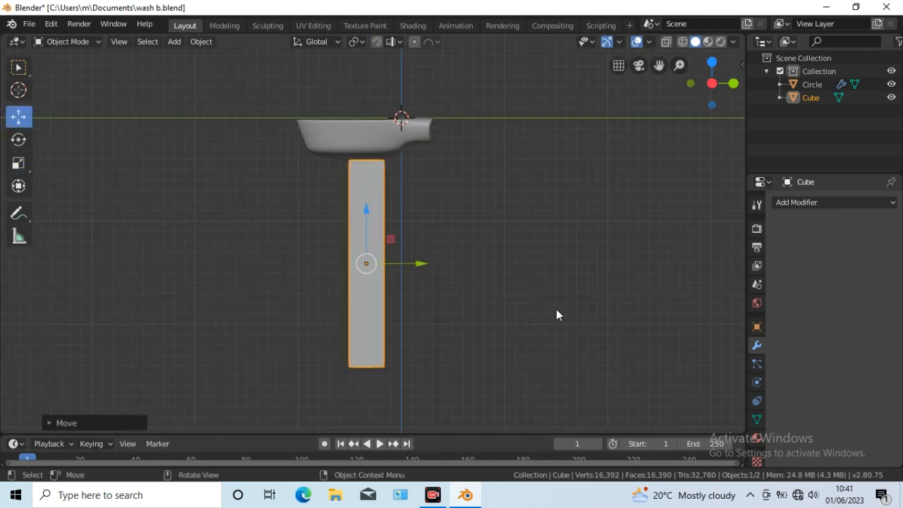
Enter Edit Mode on the column and add two horizontal loop cuts, one near its top and one near its bottom.
{"action": "scroll", "coordinate": [556, 315], "scroll_direction": "up", "scroll_amount": 3}
{"action": "left_click_drag", "start_coordinate": [658, 65], "coordinate": [658, 35]}
{"action": "key", "text": "Tab"}
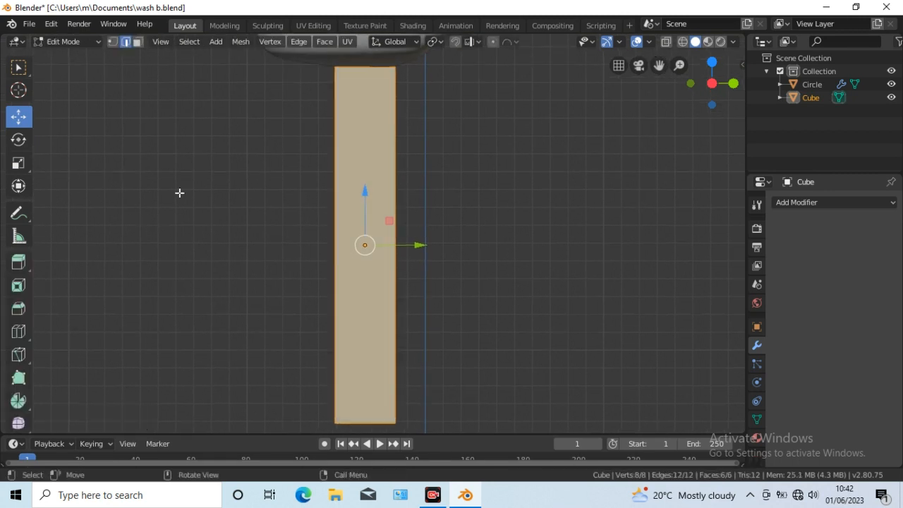
{"action": "left_click", "coordinate": [19, 332]}
{"action": "left_click_drag", "start_coordinate": [393, 244], "coordinate": [395, 196]}
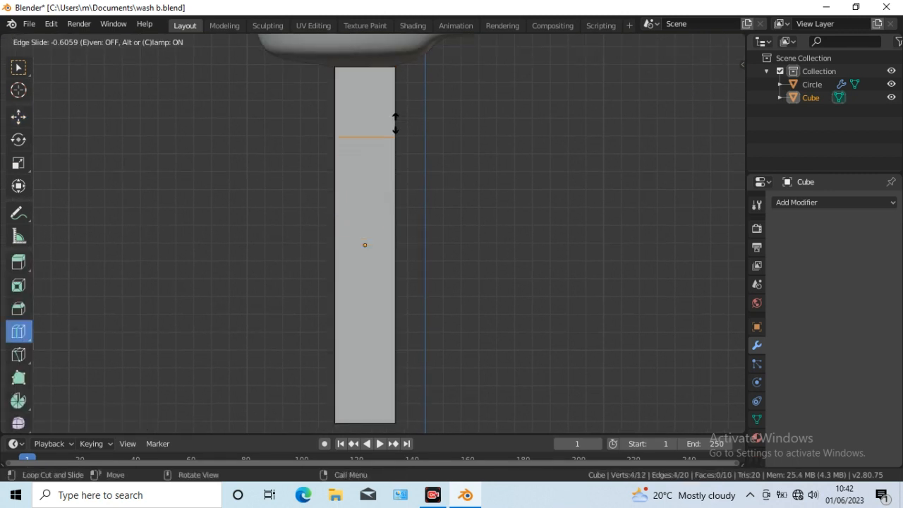
{"action": "left_click_drag", "start_coordinate": [395, 123], "coordinate": [395, 118]}
{"action": "left_click_drag", "start_coordinate": [393, 245], "coordinate": [395, 366]}
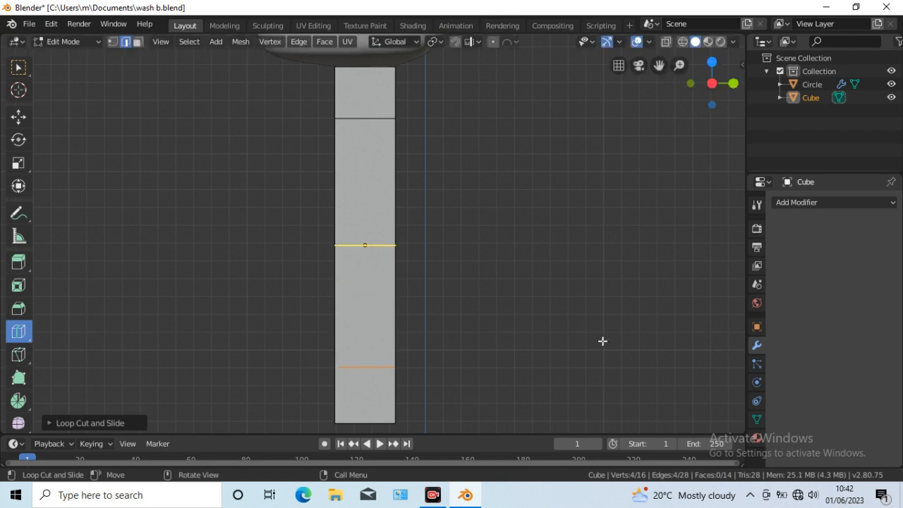
Select the four side faces of the column's bottom section with X-ray on and inset them.
{"action": "left_click", "coordinate": [665, 42]}
{"action": "left_click", "coordinate": [138, 41]}
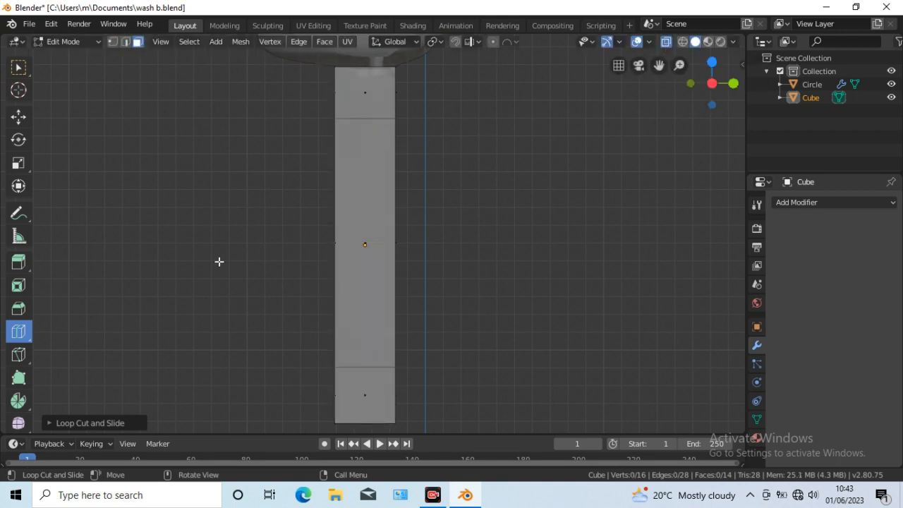
{"action": "left_click", "coordinate": [19, 67]}
{"action": "left_click_drag", "start_coordinate": [327, 381], "coordinate": [417, 405]}
{"action": "left_click", "coordinate": [324, 41]}
{"action": "left_click", "coordinate": [337, 102]}
{"action": "left_click", "coordinate": [452, 135]}
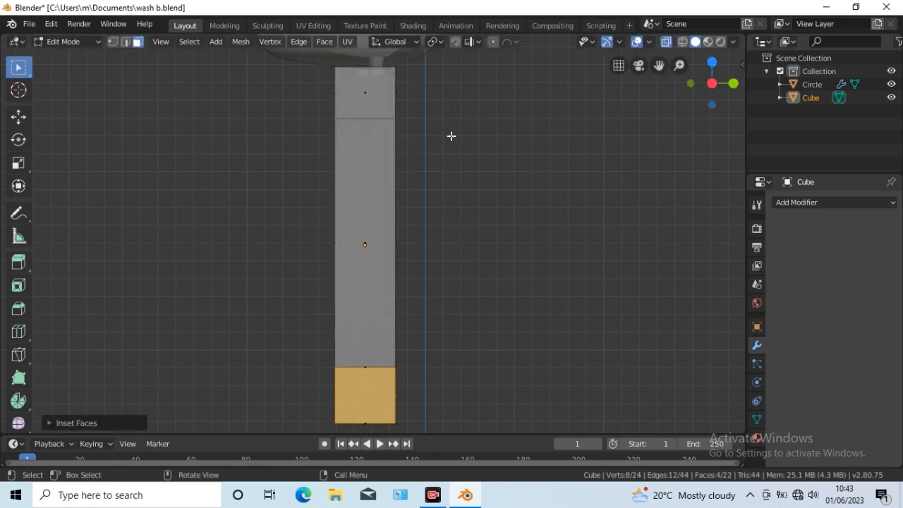
Scale the inset bottom faces up by about 1.5, flatten them along Z and lower them level with the column's bottom.
{"action": "left_click", "coordinate": [19, 163]}
{"action": "key", "text": "s"}
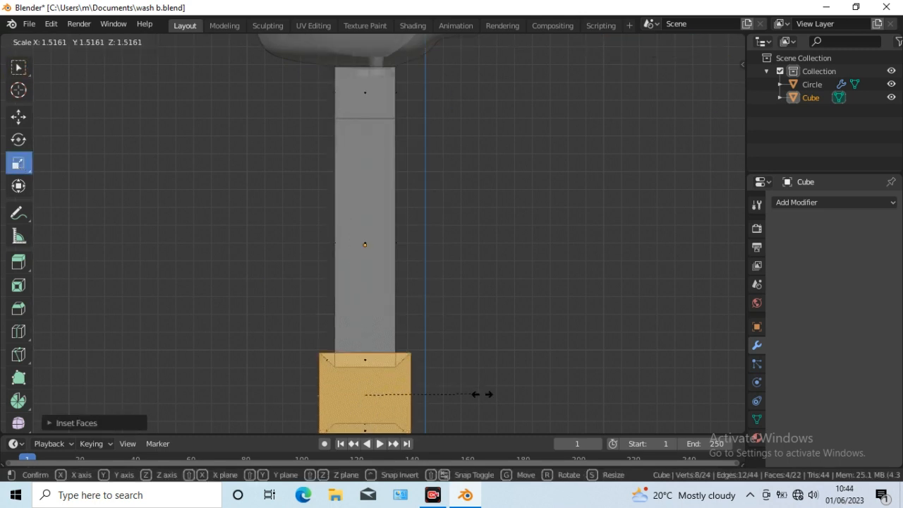
{"action": "left_click", "coordinate": [478, 393]}
{"action": "mouse_move", "coordinate": [364, 344]}
{"action": "left_mouse_down"}
{"action": "mouse_move", "coordinate": [365, 369]}
{"action": "mouse_move", "coordinate": [364, 344]}
{"action": "left_mouse_up"}
{"action": "key", "text": "shift+space"}
{"action": "key", "text": "g"}
Select the four side faces of the column's top section and inset them.
{"action": "left_click", "coordinate": [20, 71]}
{"action": "left_click_drag", "start_coordinate": [322, 84], "coordinate": [413, 99]}
{"action": "left_click", "coordinate": [324, 43]}
{"action": "left_click", "coordinate": [342, 104]}
{"action": "left_click", "coordinate": [342, 102]}
Scale the inset top faces outward, flatten them along Z and move them up level with the column's top.
{"action": "left_click", "coordinate": [19, 164]}
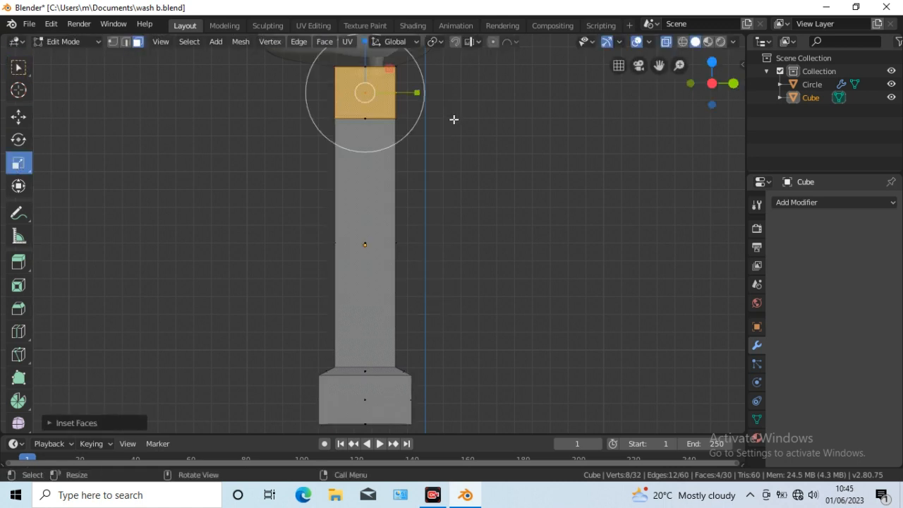
{"action": "key", "text": "s"}
{"action": "left_click", "coordinate": [483, 126]}
{"action": "mouse_move", "coordinate": [366, 55]}
{"action": "left_mouse_down"}
{"action": "mouse_move", "coordinate": [366, 69]}
{"action": "mouse_move", "coordinate": [365, 55]}
{"action": "left_mouse_up"}
{"action": "left_click", "coordinate": [19, 117]}
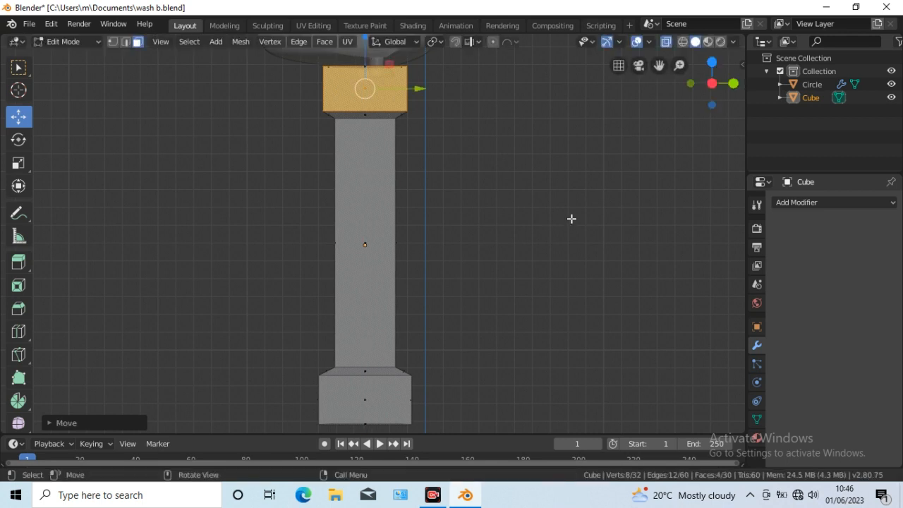
Turn off X-ray and add three evenly spaced horizontal loop cuts along the pedestal's shaft.
{"action": "key", "text": "KP_1"}
{"action": "left_click", "coordinate": [666, 43]}
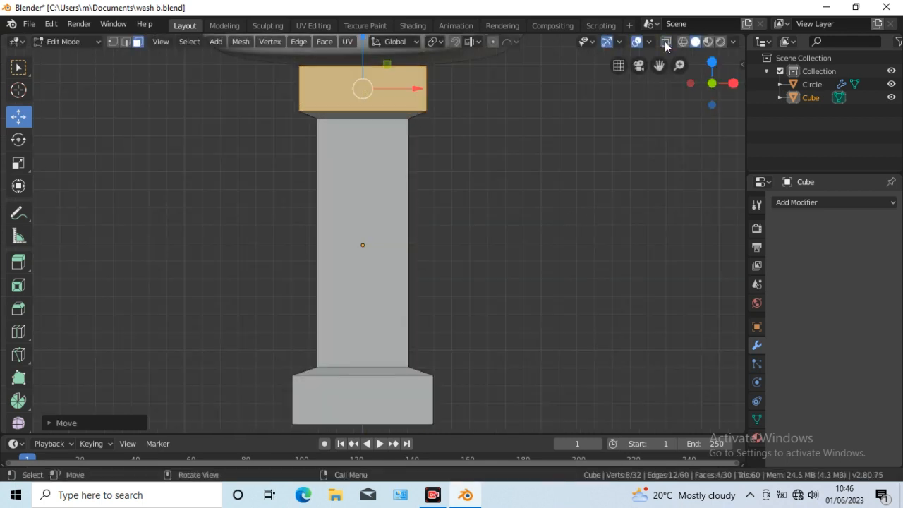
{"action": "left_click", "coordinate": [19, 332]}
{"action": "left_click", "coordinate": [406, 244]}
{"action": "left_click", "coordinate": [47, 422]}
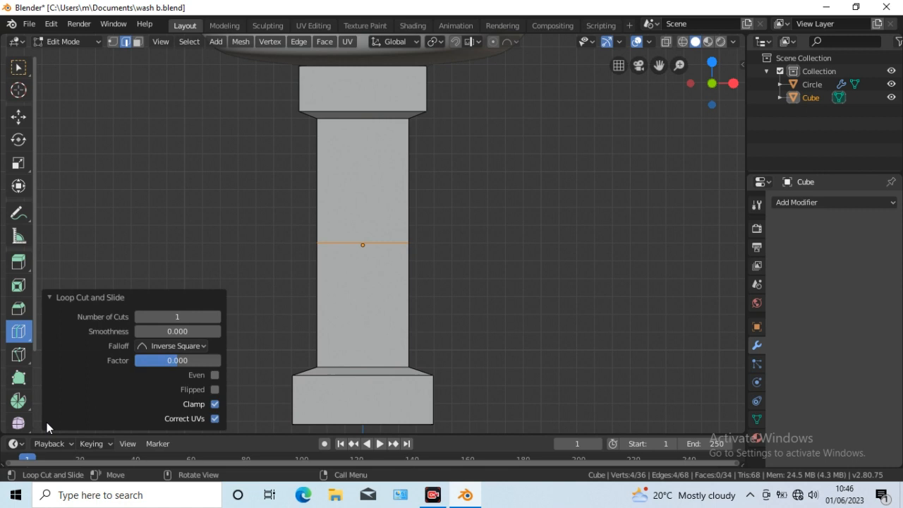
{"action": "left_click", "coordinate": [216, 317]}
{"action": "left_click", "coordinate": [216, 317]}
{"action": "left_click", "coordinate": [50, 297]}
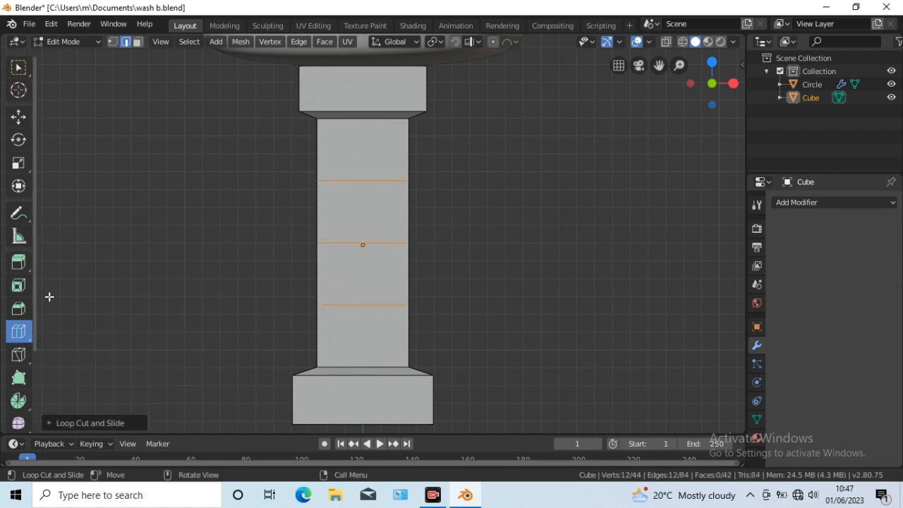
Add two more loop cuts to the shaft, one just above the upper middle cut and one just below the lower.
{"action": "left_click", "coordinate": [404, 148]}
{"action": "left_click_drag", "start_coordinate": [405, 151], "coordinate": [405, 169]}
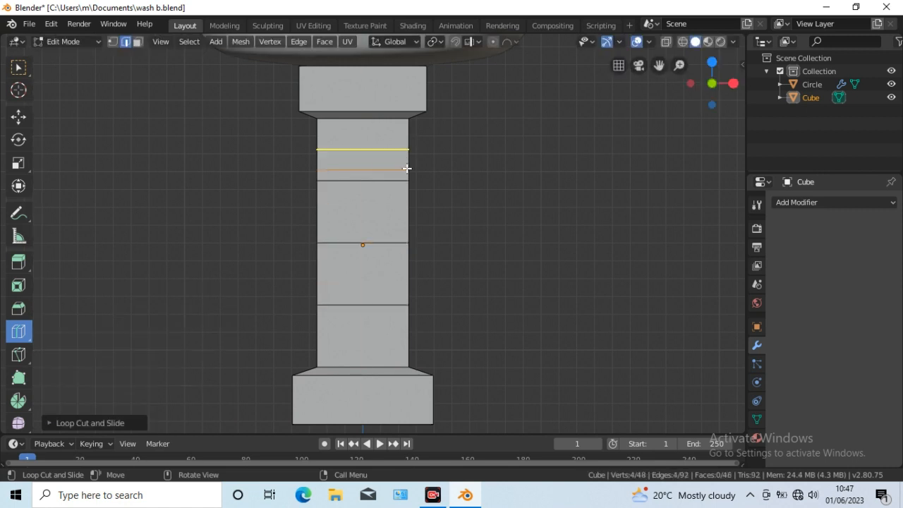
{"action": "left_click_drag", "start_coordinate": [405, 334], "coordinate": [404, 318]}
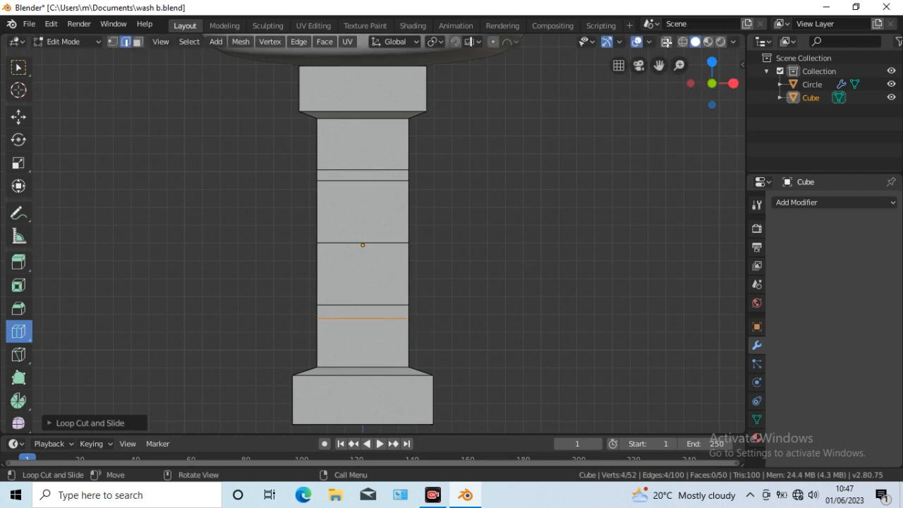
Select the three middle loops of the shaft with X-ray on and scale them inward along X.
{"action": "left_click", "coordinate": [667, 41]}
{"action": "left_click", "coordinate": [19, 68]}
{"action": "left_click_drag", "start_coordinate": [275, 177], "coordinate": [448, 306]}
{"action": "left_click", "coordinate": [19, 163]}
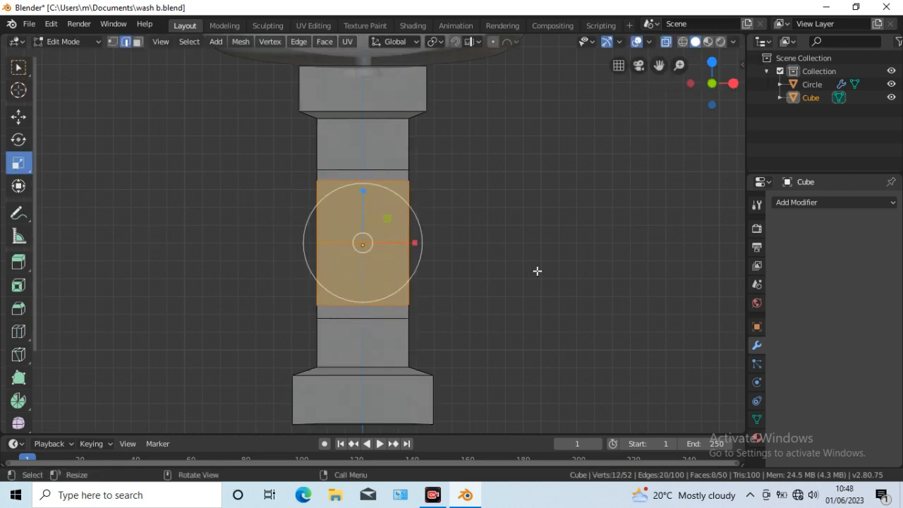
{"action": "left_click_drag", "start_coordinate": [414, 243], "coordinate": [403, 243]}
Select only the central loop of the shaft and scale it further inward along X to form a narrow waist.
{"action": "left_click", "coordinate": [19, 68]}
{"action": "left_click_drag", "start_coordinate": [310, 231], "coordinate": [397, 239]}
{"action": "left_click", "coordinate": [19, 163]}
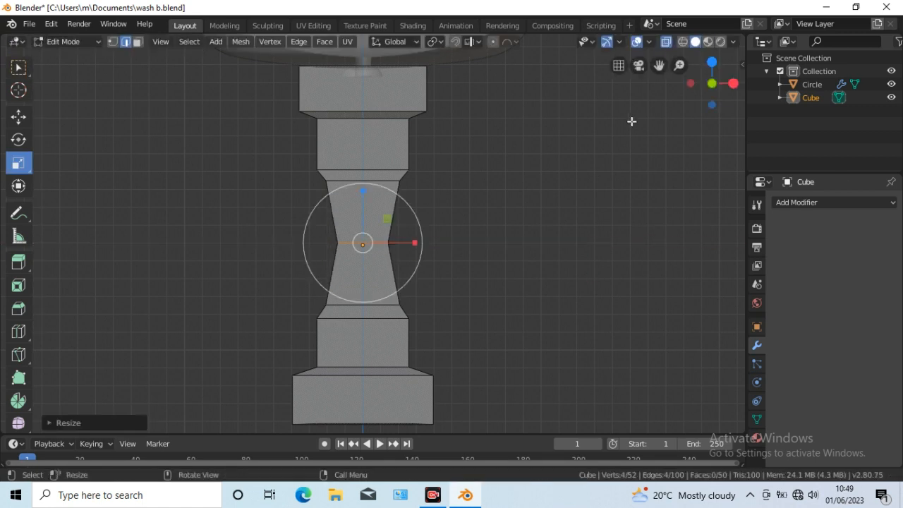
Add a Subdivision Surface modifier with viewport level 3 to the pedestal, then shade it smooth in Object Mode.
{"action": "left_click", "coordinate": [893, 203]}
{"action": "left_click", "coordinate": [638, 419]}
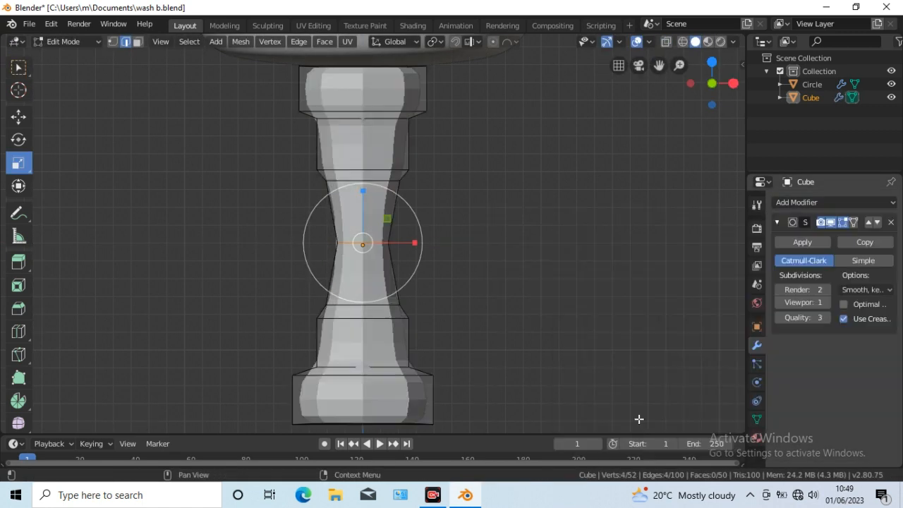
{"action": "left_click", "coordinate": [826, 302]}
{"action": "left_click", "coordinate": [825, 302]}
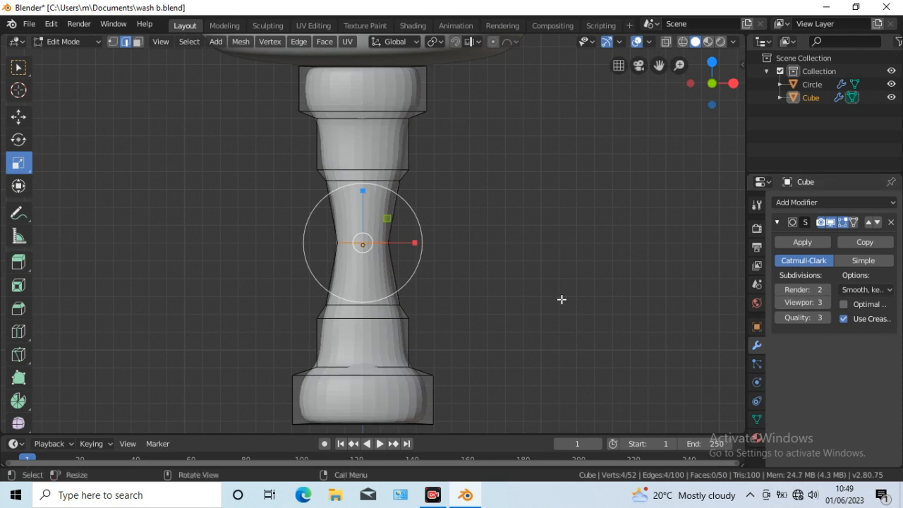
{"action": "key", "text": "Tab"}
{"action": "right_click", "coordinate": [354, 344]}
{"action": "left_click", "coordinate": [293, 251]}
Add vertical loop cuts near both side edges of the pedestal's front to sharpen its corners.
{"action": "key", "text": "Tab"}
{"action": "left_click", "coordinate": [19, 332]}
{"action": "left_click_drag", "start_coordinate": [364, 321], "coordinate": [345, 319]}
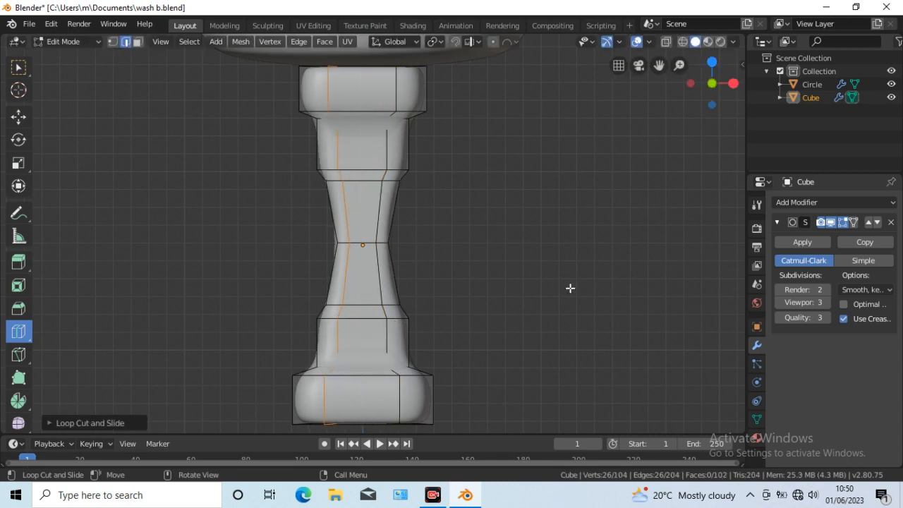
In side view, add supporting loop cuts near the pedestal's vertical edges, base, shaft ends and cap edges.
{"action": "key", "text": "KP_3"}
{"action": "left_click_drag", "start_coordinate": [358, 376], "coordinate": [404, 424]}
{"action": "left_click_drag", "start_coordinate": [392, 343], "coordinate": [393, 346]}
{"action": "left_click_drag", "start_coordinate": [392, 148], "coordinate": [393, 142]}
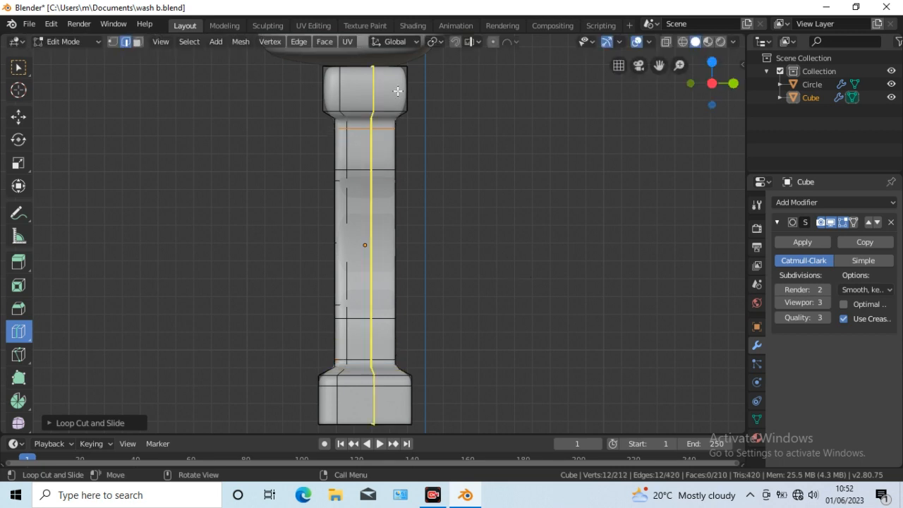
{"action": "mouse_move", "coordinate": [397, 86]}
{"action": "left_mouse_down"}
{"action": "mouse_move", "coordinate": [401, 103]}
{"action": "mouse_move", "coordinate": [403, 73]}
{"action": "left_mouse_up"}
Add loop cuts where the shaft meets the flared base and cap, then return to Object Mode in front view.
{"action": "scroll", "coordinate": [506, 270], "scroll_direction": "up", "scroll_amount": 1}
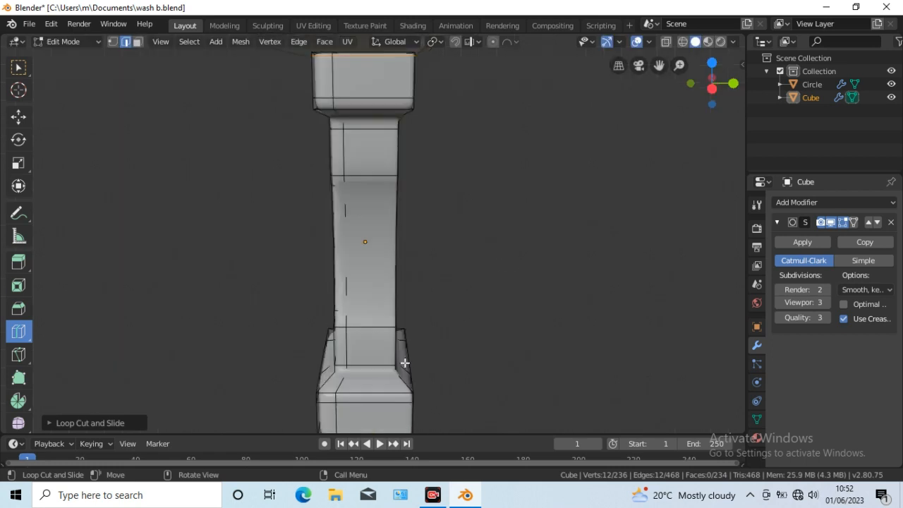
{"action": "mouse_move", "coordinate": [337, 379]}
{"action": "left_mouse_down"}
{"action": "mouse_move", "coordinate": [340, 387]}
{"action": "mouse_move", "coordinate": [343, 377]}
{"action": "left_mouse_up"}
{"action": "middle_click_drag", "start_coordinate": [500, 208], "coordinate": [499, 173]}
{"action": "left_click_drag", "start_coordinate": [398, 103], "coordinate": [394, 111]}
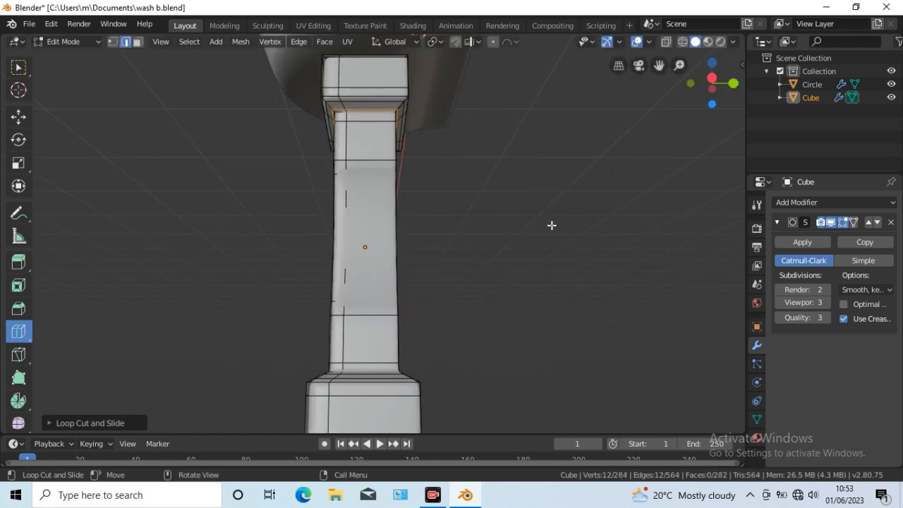
{"action": "key", "text": "KP_1"}
{"action": "key", "text": "Tab"}
{"action": "scroll", "coordinate": [541, 250], "scroll_direction": "down", "scroll_amount": 2}
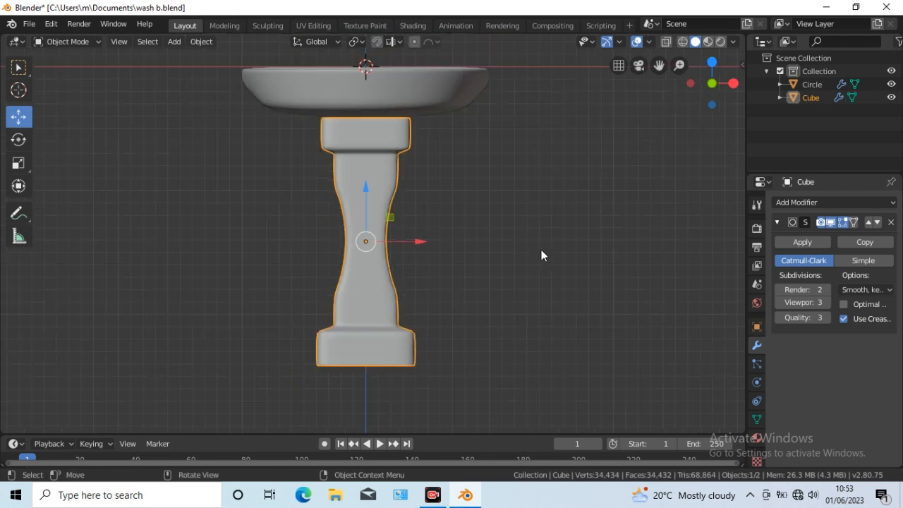
{"action": "scroll", "coordinate": [542, 250], "scroll_direction": "down", "scroll_amount": 2}
{"action": "left_click_drag", "start_coordinate": [659, 64], "coordinate": [662, 121]}
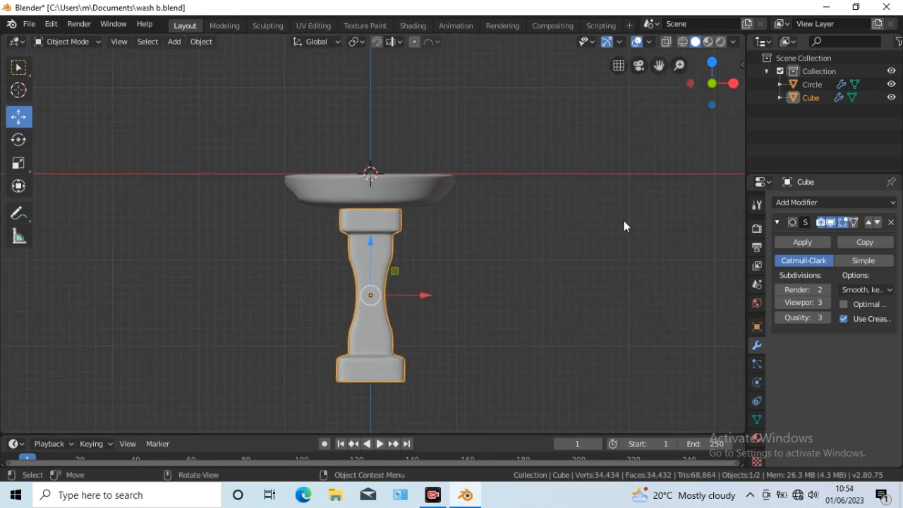
Select the basin and pedestal together and move them straight up so the pedestal's base sits just above the ground plane.
{"action": "key", "text": "KP_8"}
{"action": "key", "text": "KP_8"}
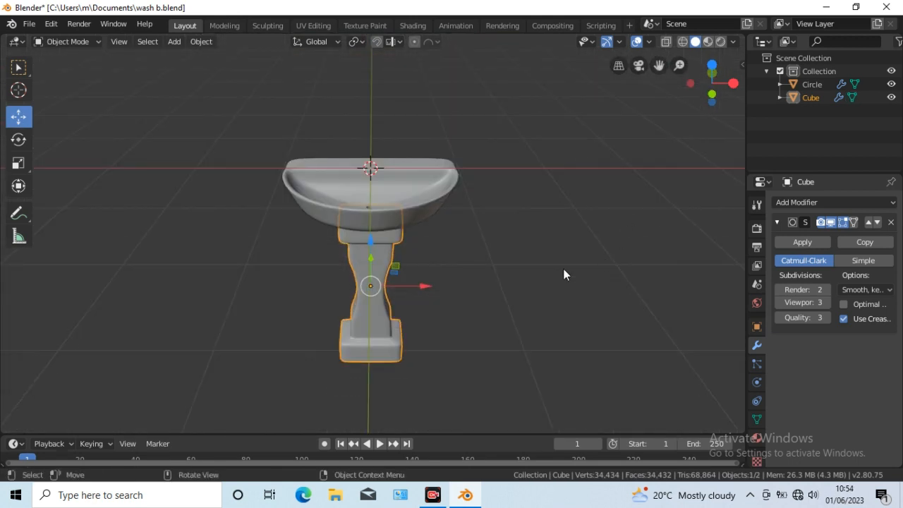
{"action": "key", "text": "KP_8"}
{"action": "key", "text": "alt+a"}
{"action": "key", "text": "a"}
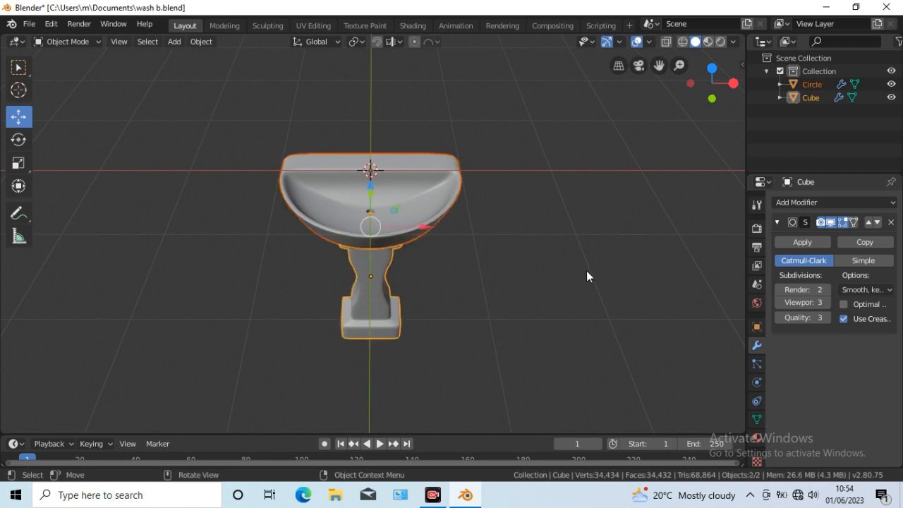
{"action": "key", "text": "KP_1"}
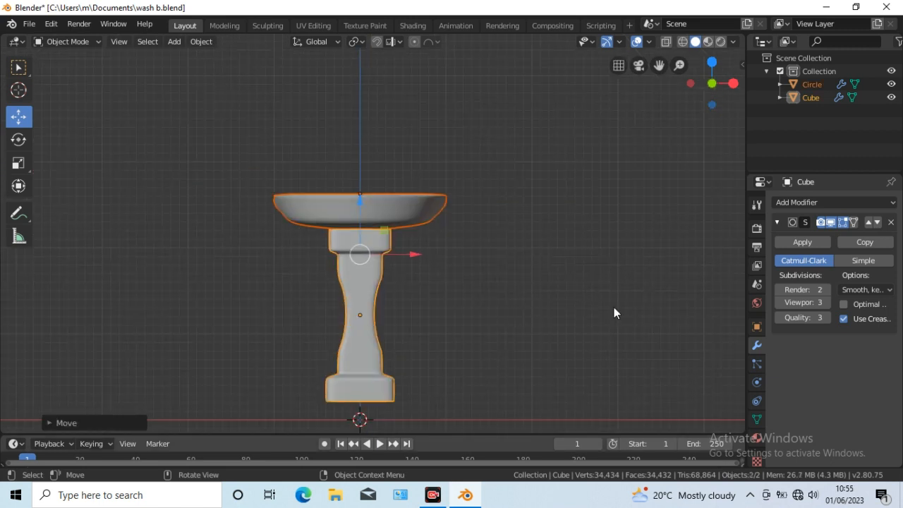
{"action": "key", "text": "KP_8"}
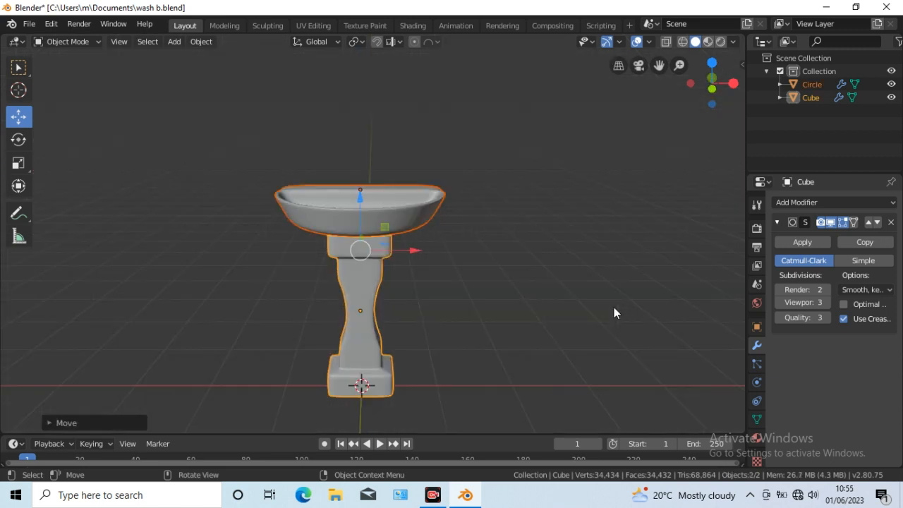
Deselect everything and switch the solid viewport lighting to a glossy grey MatCap.
{"action": "left_click", "coordinate": [613, 308]}
{"action": "scroll", "coordinate": [614, 307], "scroll_direction": "up", "scroll_amount": 3}
{"action": "left_click", "coordinate": [733, 42]}
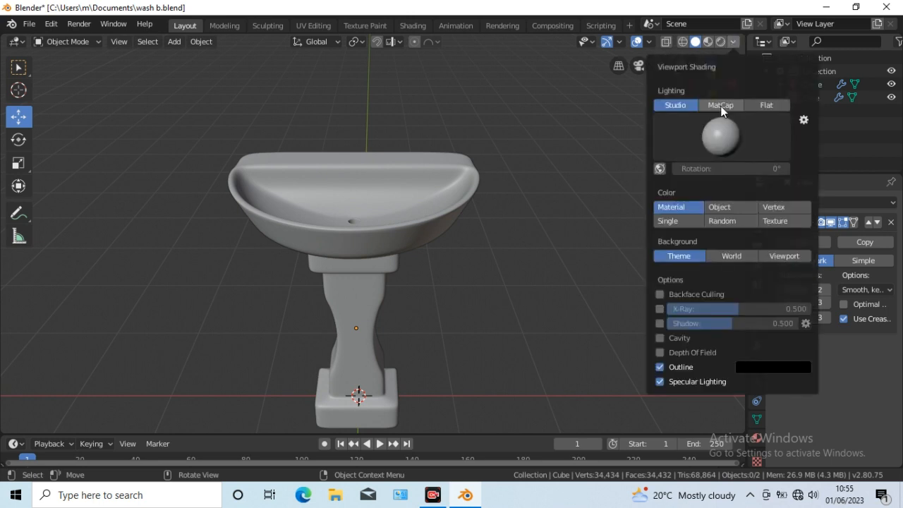
{"action": "left_click", "coordinate": [721, 106]}
{"action": "left_click", "coordinate": [660, 309]}
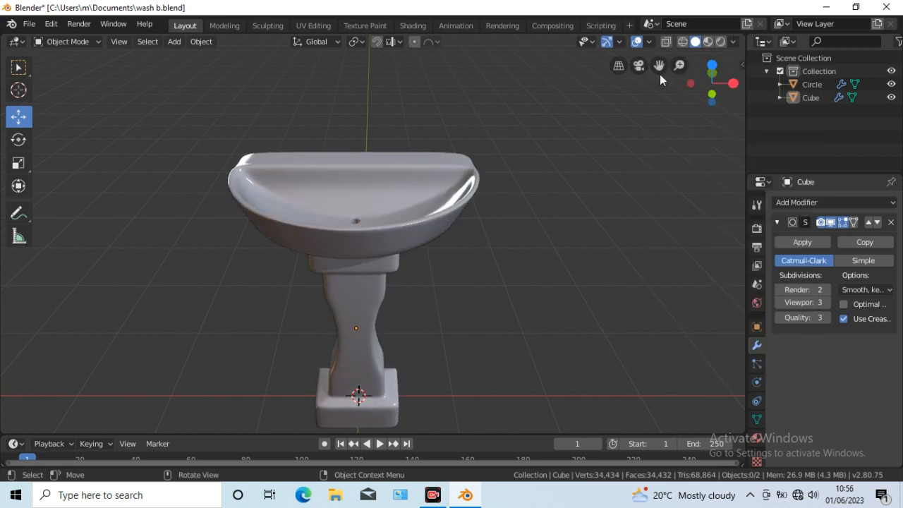
Examine the shaded washbasin from higher and lower angles, checking the bowl, drain hole and pedestal.
{"action": "left_click_drag", "start_coordinate": [659, 66], "coordinate": [659, 39]}
{"action": "scroll", "coordinate": [590, 190], "scroll_direction": "up", "scroll_amount": 1}
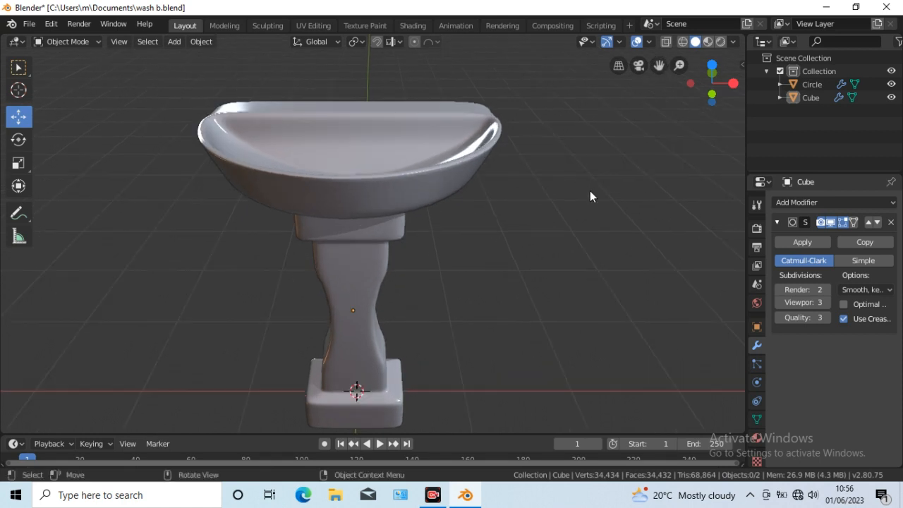
{"action": "key", "text": "KP_8"}
{"action": "key", "text": "KP_2"}
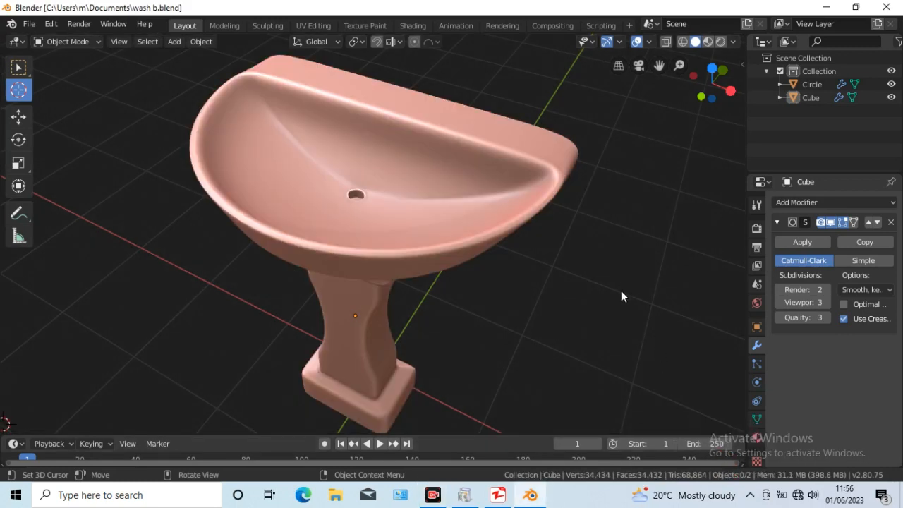
{"action": "scroll", "coordinate": [621, 291], "scroll_direction": "down", "scroll_amount": 1}
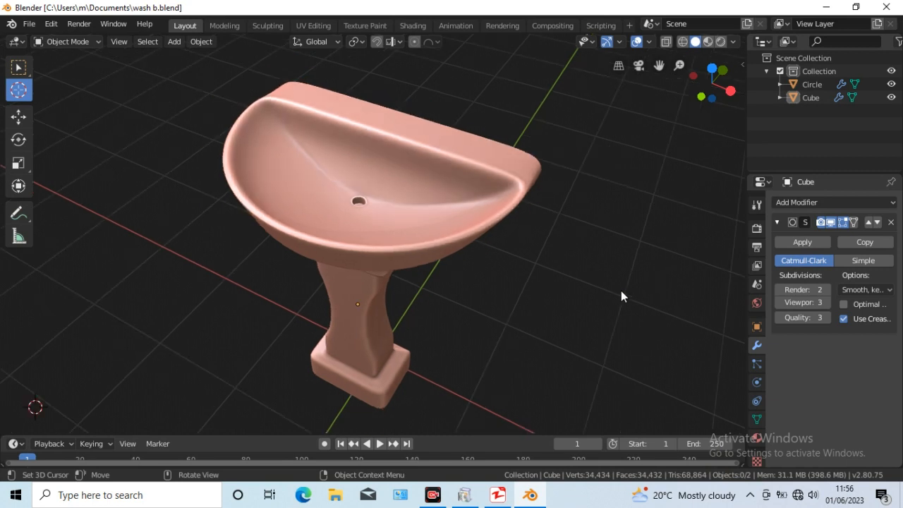
{"action": "key", "text": "KP_2"}
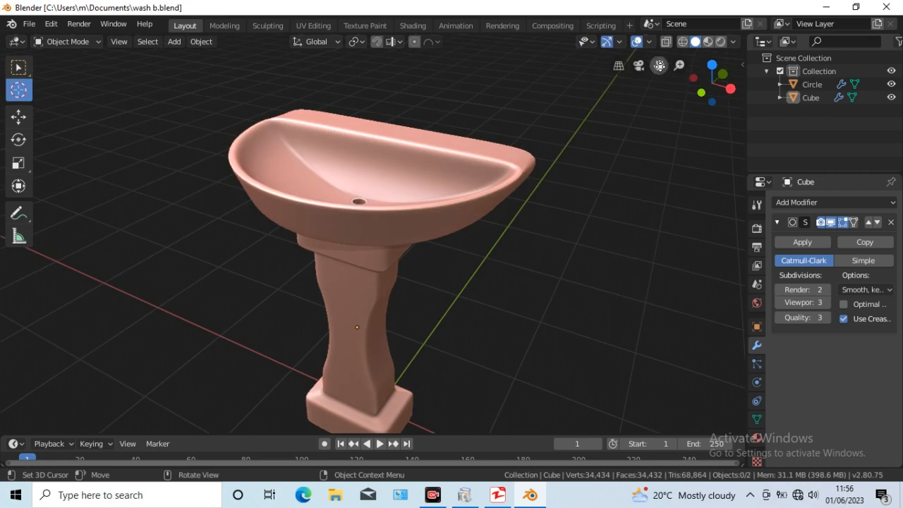
{"action": "left_click_drag", "start_coordinate": [659, 65], "coordinate": [658, 28]}
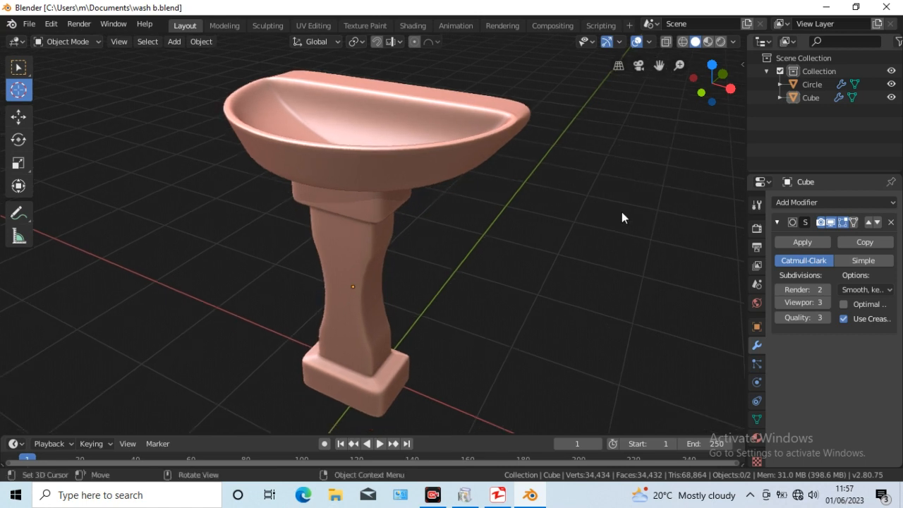
{"action": "key", "text": "KP_8"}
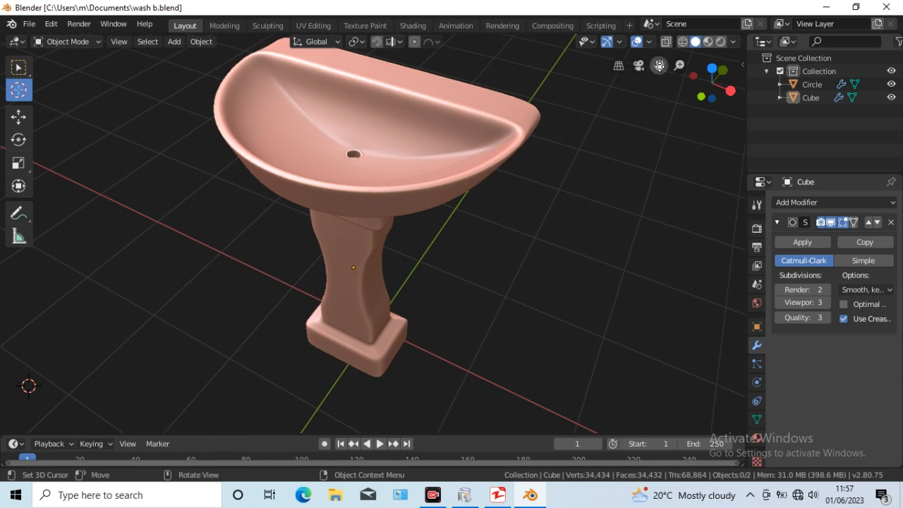
{"action": "left_click_drag", "start_coordinate": [659, 66], "coordinate": [609, 125]}
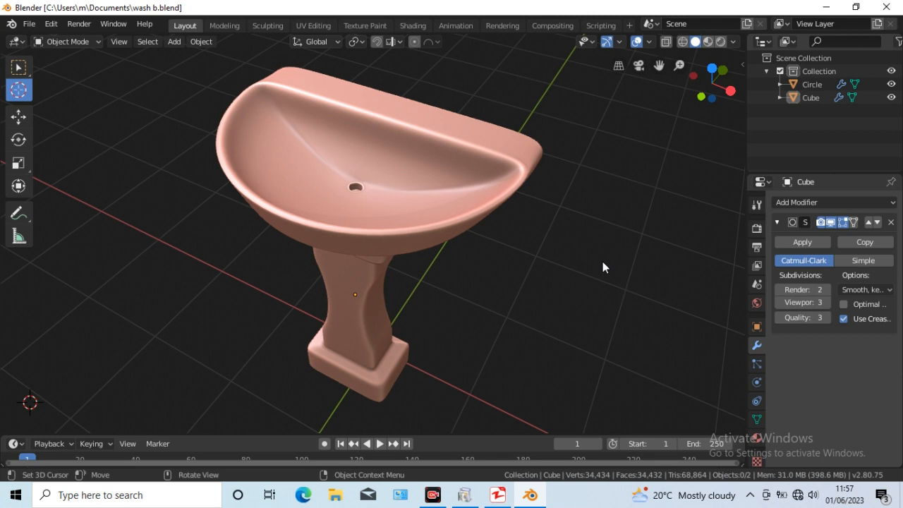
Inspect the finished washbasin all the way round, including the rear ledge, bowl rim and sides of the pedestal.
{"action": "key", "text": "KP_4"}
{"action": "key", "text": "KP_4"}
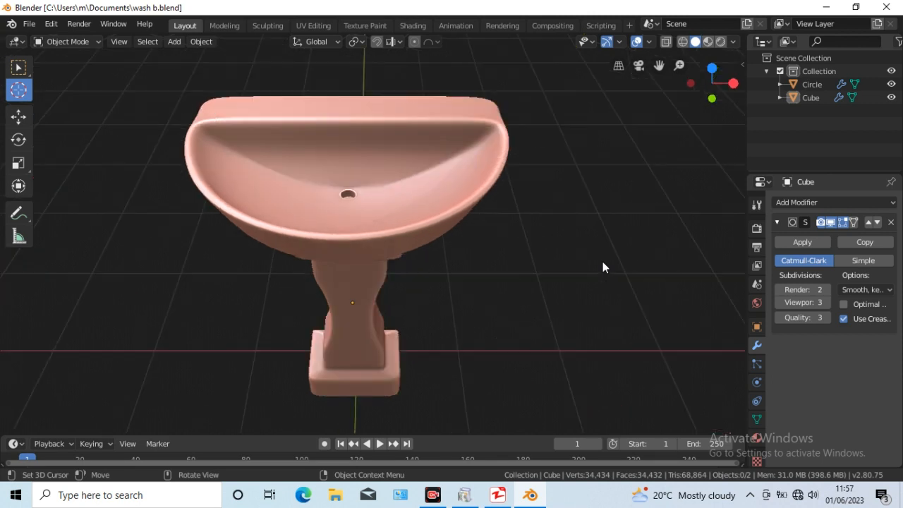
{"action": "key", "text": "KP_4"}
{"action": "key", "text": "KP_4"}
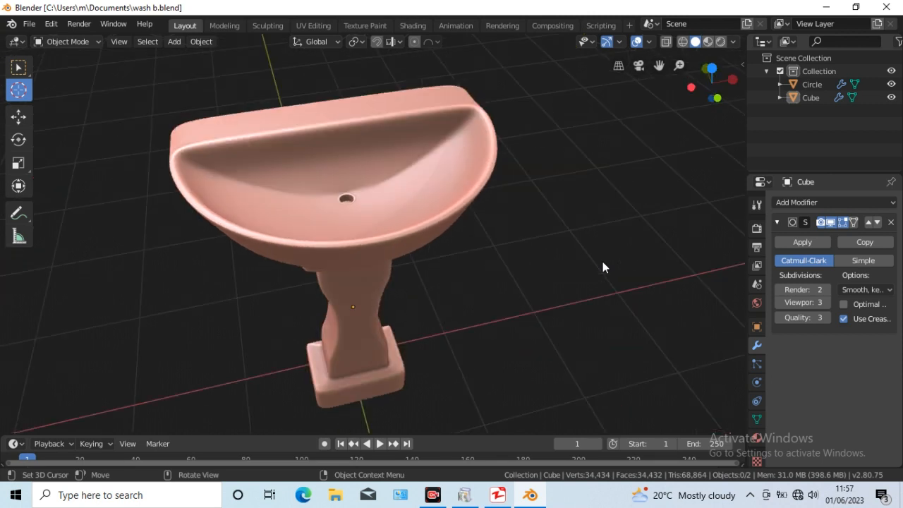
{"action": "key", "text": "KP_4"}
{"action": "key", "text": "KP_4"}
{"action": "key", "text": "KP_4"}
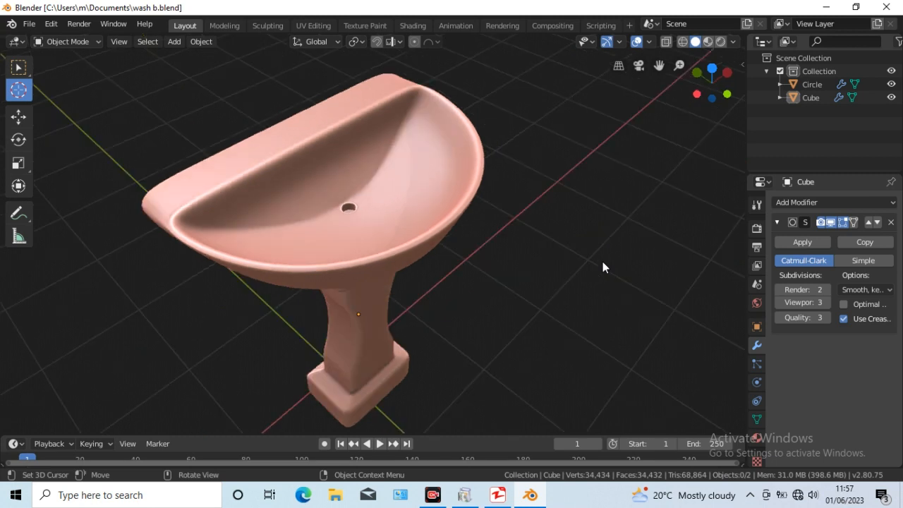
{"action": "key", "text": "KP_4"}
{"action": "key", "text": "KP_4"}
{"action": "key", "text": "KP_4"}
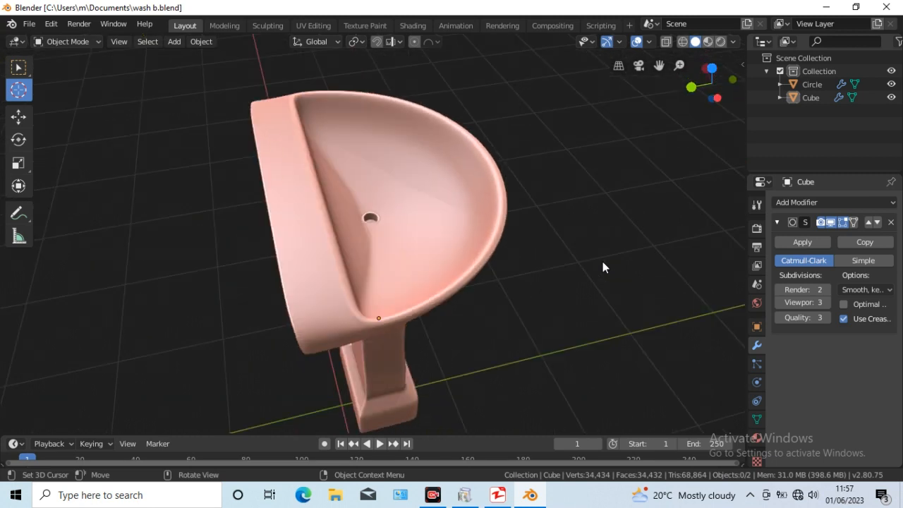
{"action": "key", "text": "KP_4"}
{"action": "key", "text": "KP_4"}
{"action": "key", "text": "KP_4"}
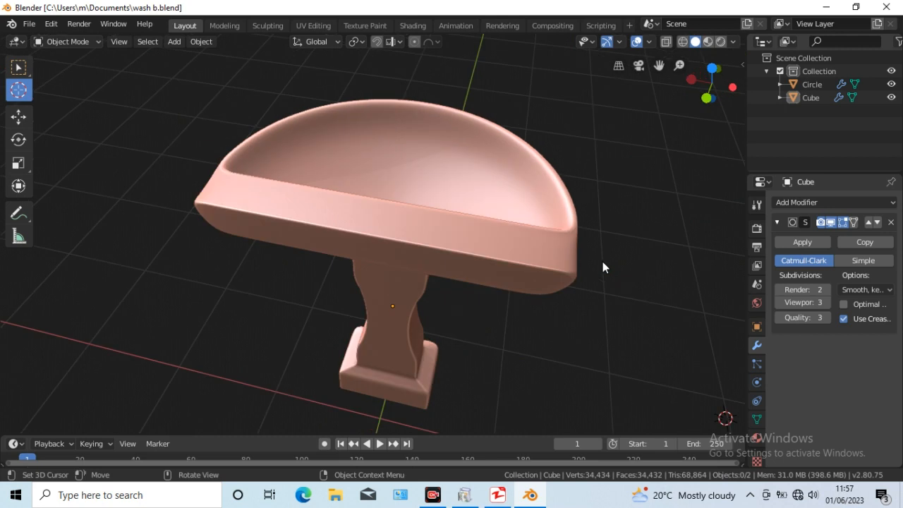
{"action": "key", "text": "KP_4"}
{"action": "key", "text": "KP_4"}
{"action": "key", "text": "KP_4"}
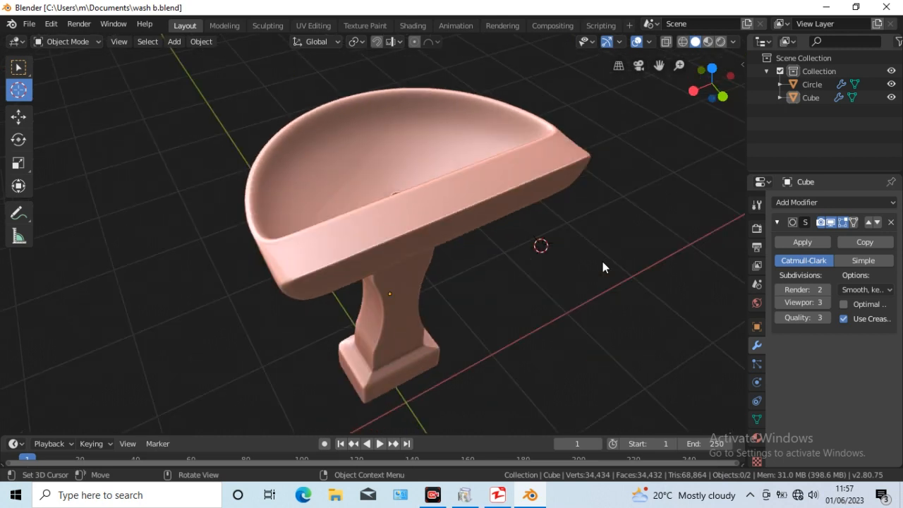
{"action": "key", "text": "KP_4"}
{"action": "key", "text": "KP_4"}
{"action": "key", "text": "KP_4"}
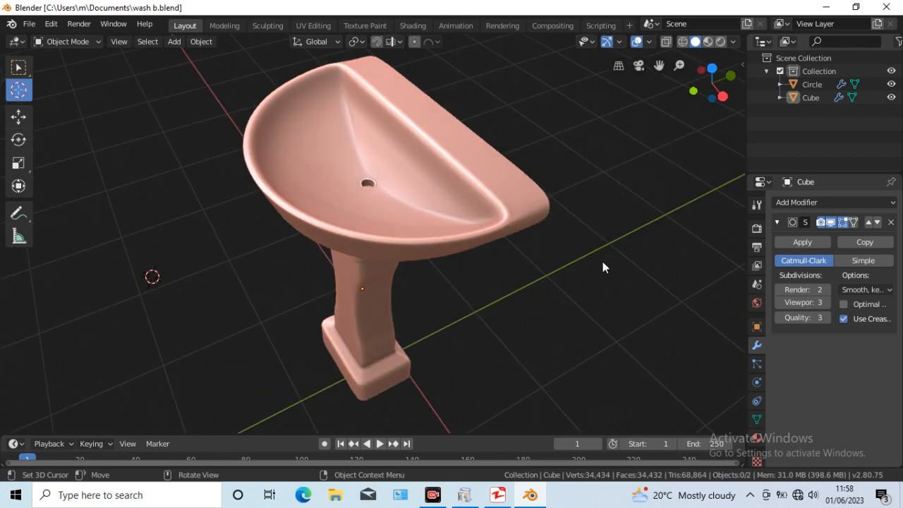
{"action": "key", "text": "KP_4"}
{"action": "key", "text": "KP_4"}
{"action": "key", "text": "KP_4"}
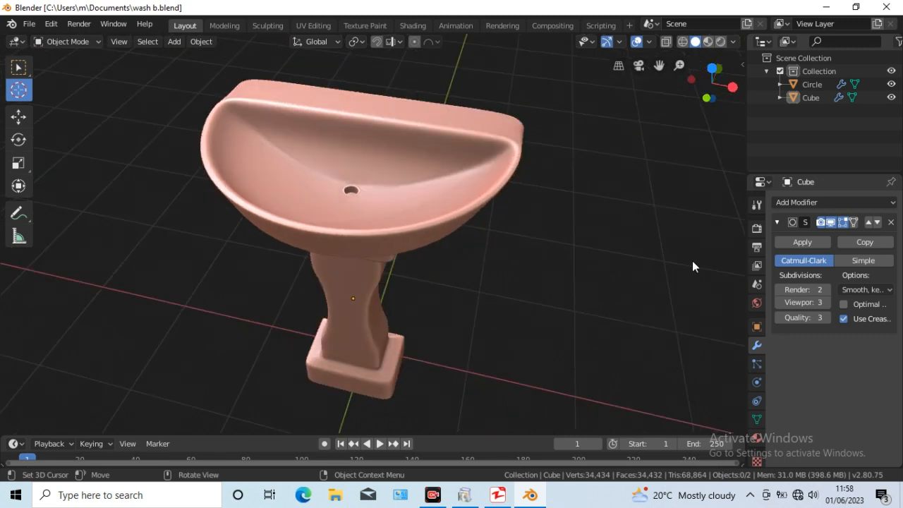